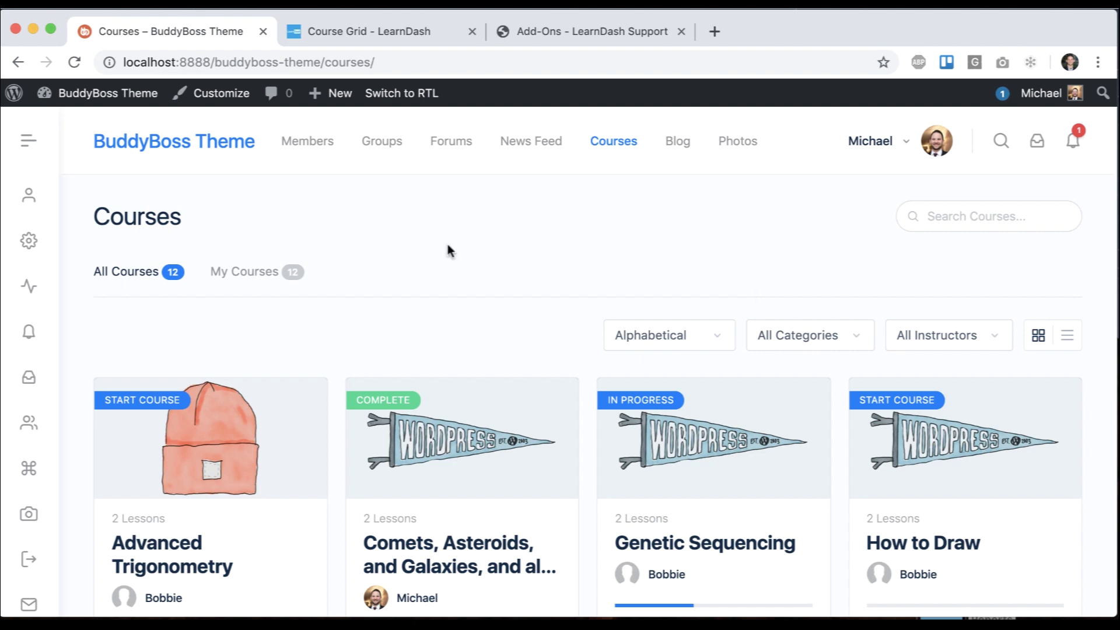
Switch to the 'Course Grid - LearnDash' browser tab
{"action": "left_click", "coordinate": [343, 33]}
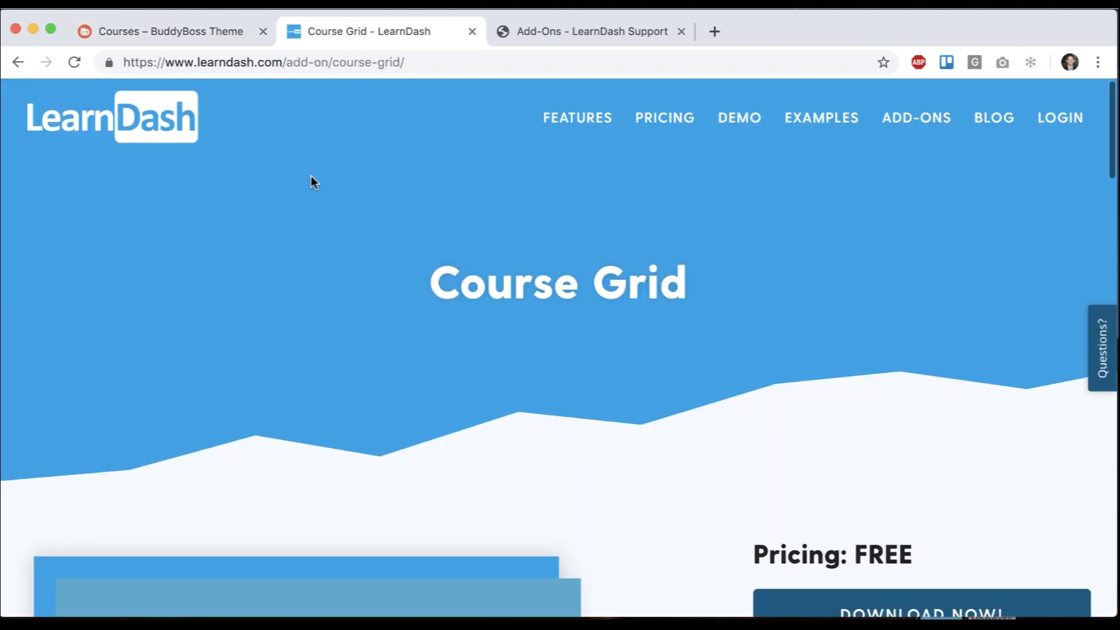
Scroll through the Course Grid add-on page's About section and example grid, then back up
{"action": "scroll", "coordinate": [593, 242], "scroll_direction": "down", "scroll_amount": 5}
{"action": "scroll", "coordinate": [658, 388], "scroll_direction": "down", "scroll_amount": 15}
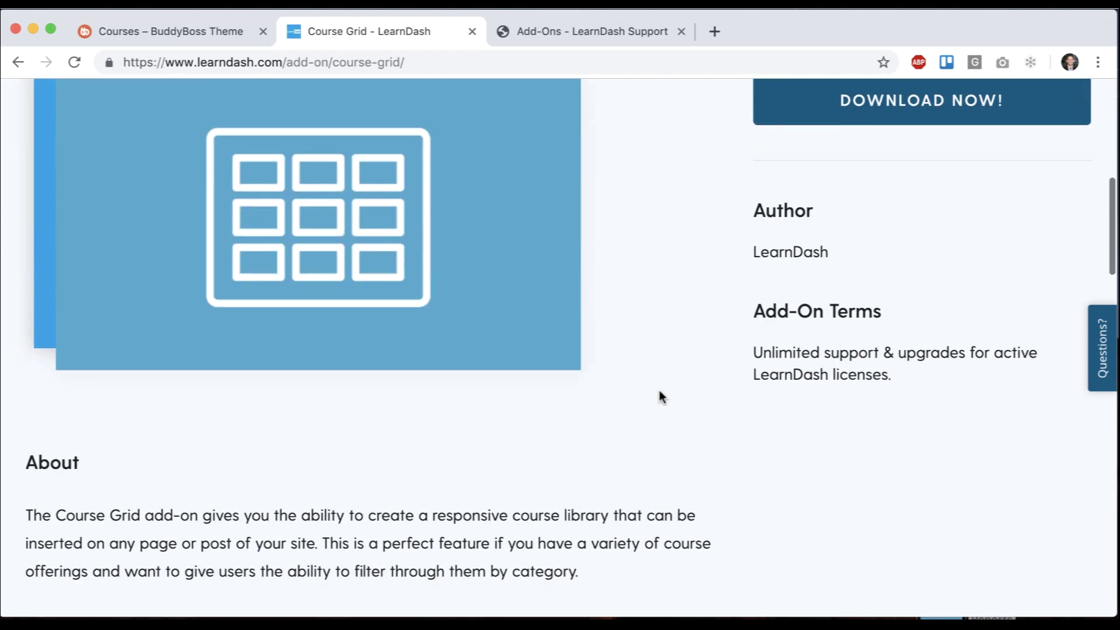
{"action": "scroll", "coordinate": [805, 379], "scroll_direction": "down", "scroll_amount": 20}
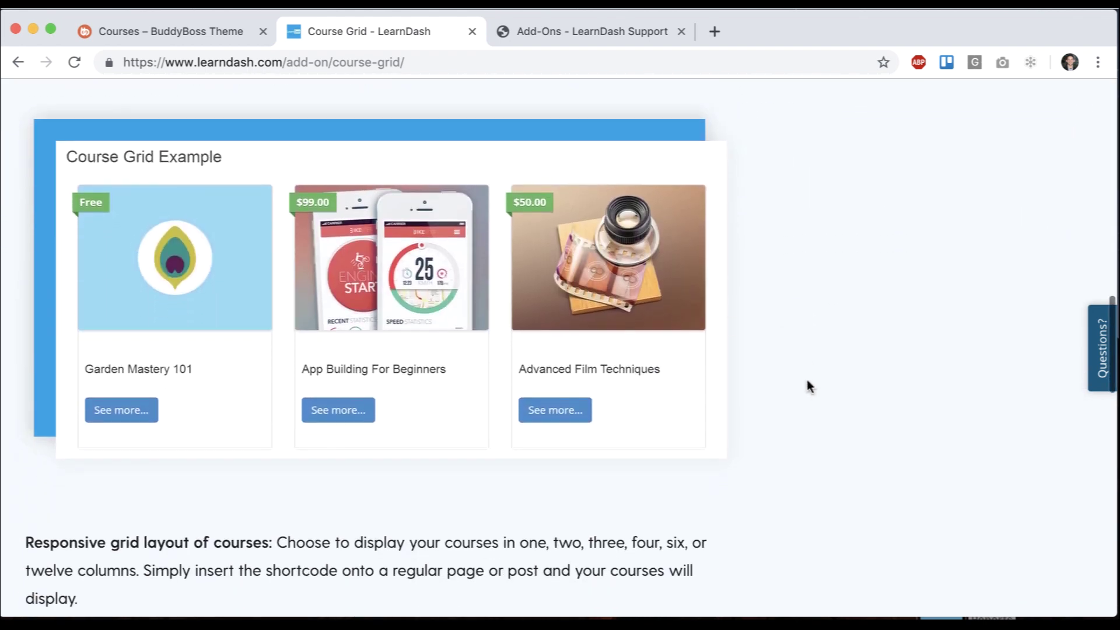
{"action": "scroll", "coordinate": [803, 397], "scroll_direction": "up", "scroll_amount": 20}
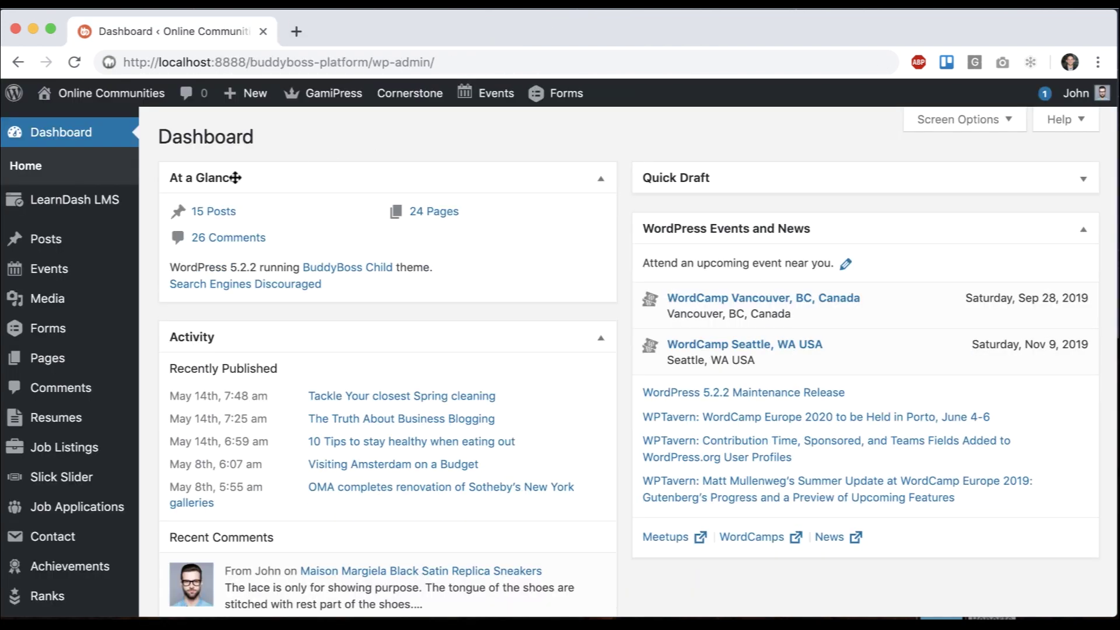
Install and activate the LearnDash Course Grid 1.5.5 add-on from LearnDash LMS > Add-ons
{"action": "mouse_move", "coordinate": [70, 200]}
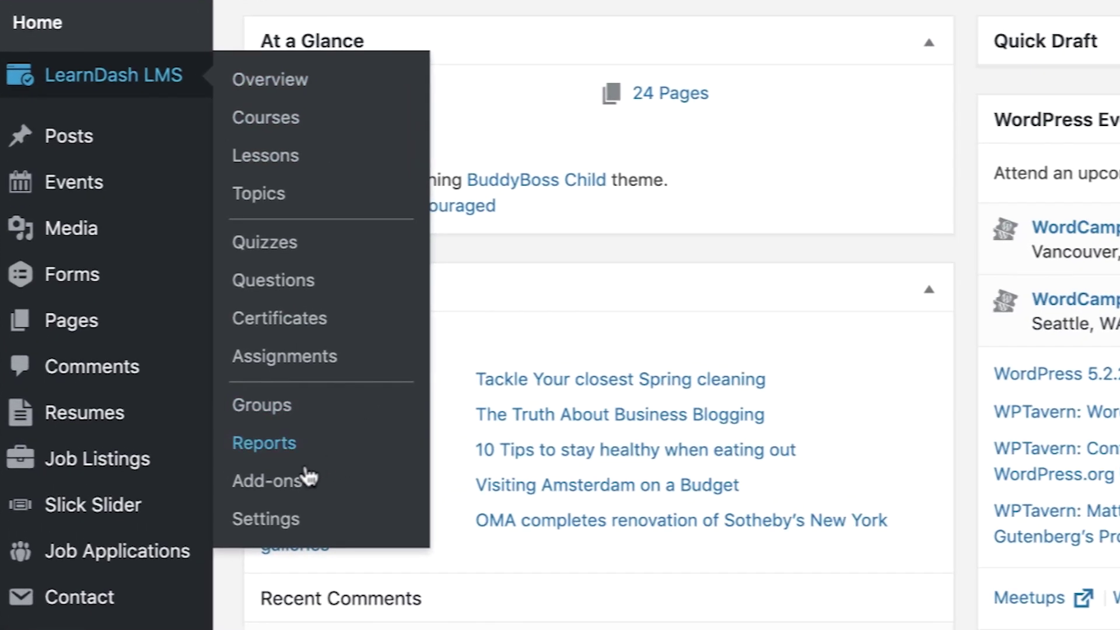
{"action": "left_click", "coordinate": [336, 492]}
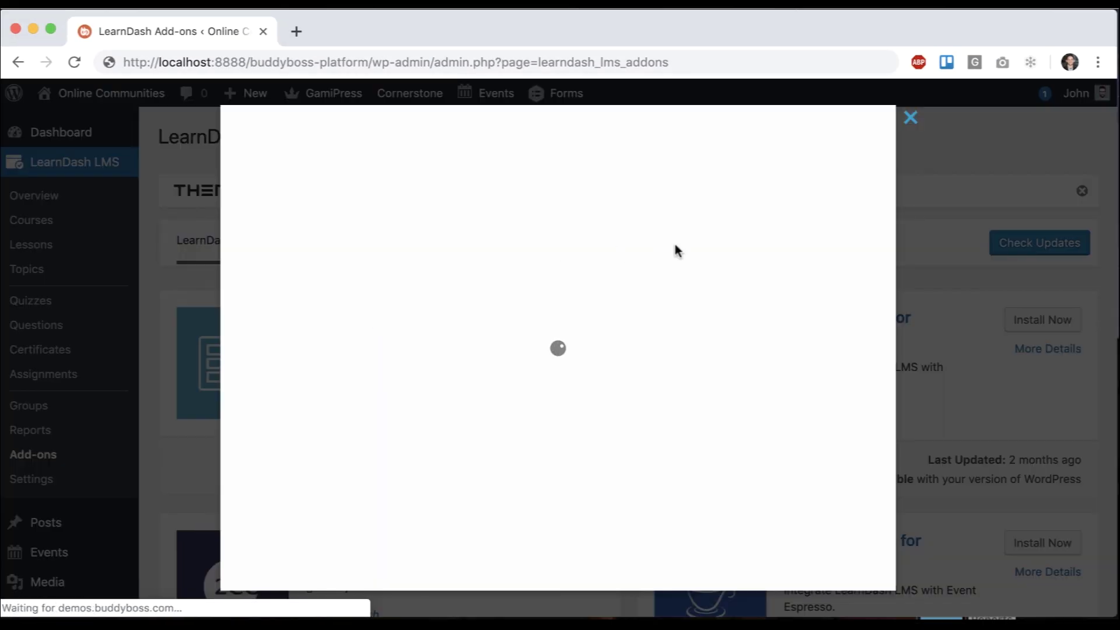
{"action": "scroll", "coordinate": [756, 283], "scroll_direction": "down", "scroll_amount": 3}
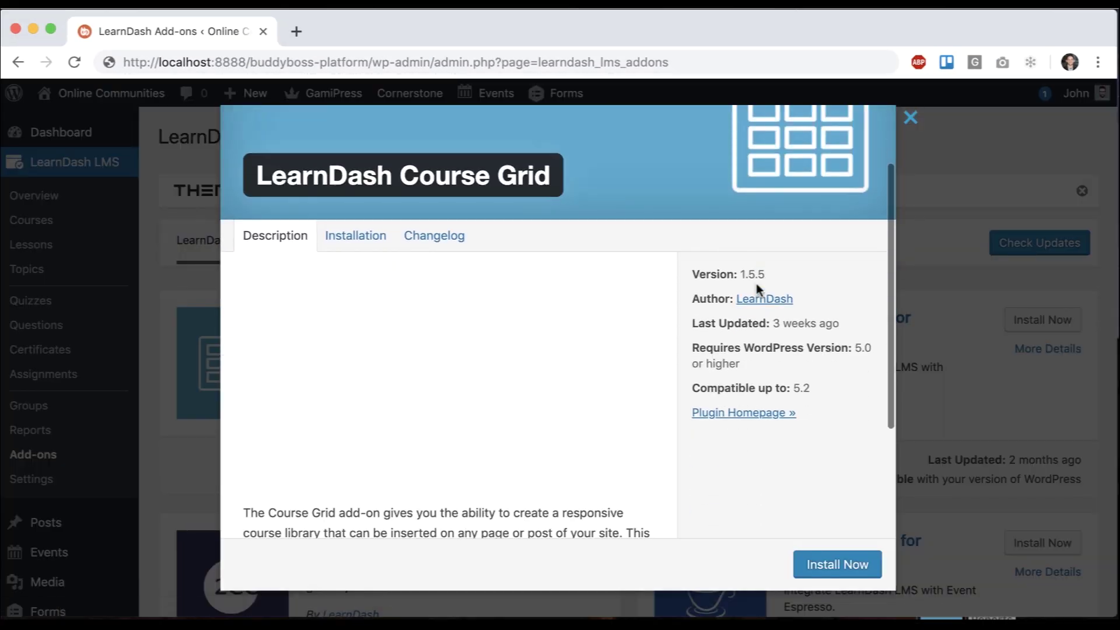
{"action": "left_click", "coordinate": [912, 119]}
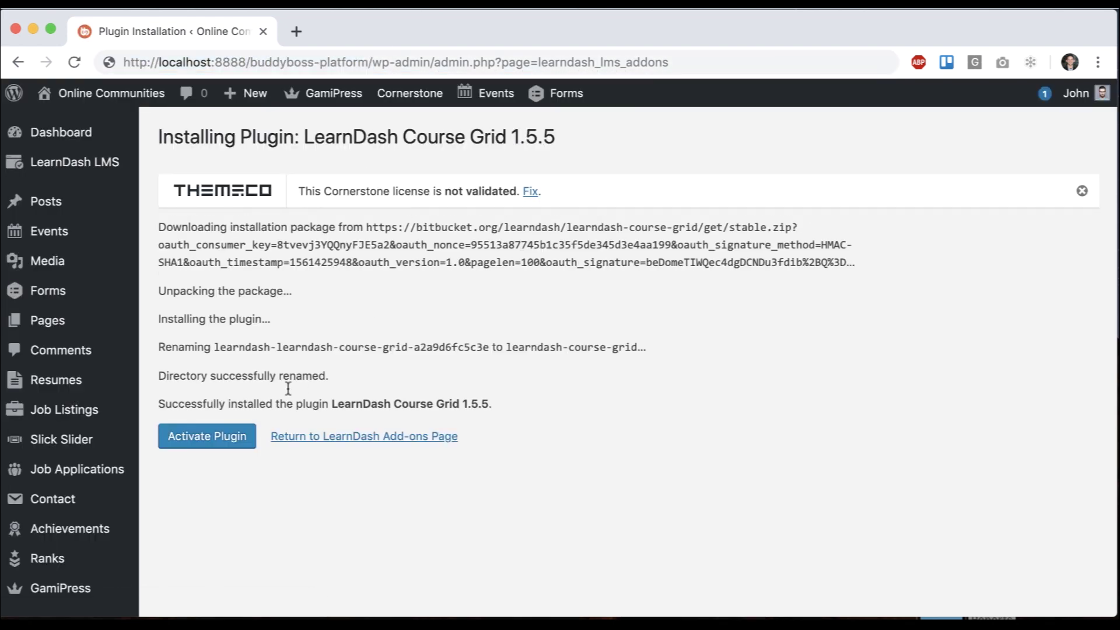
{"action": "left_click", "coordinate": [240, 436]}
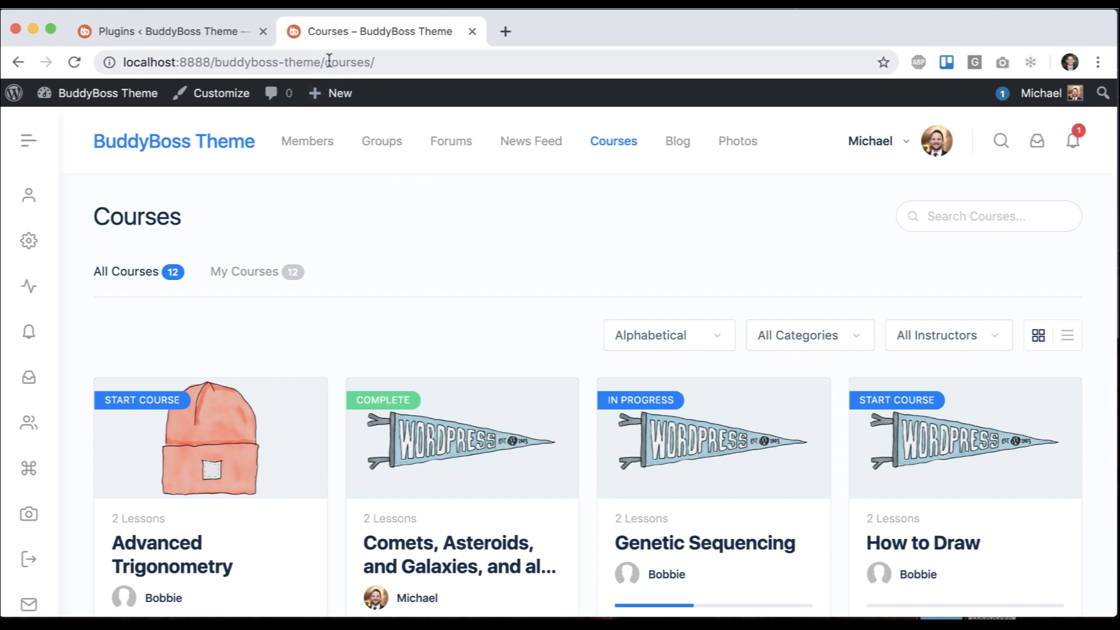
Look over the site's existing Courses page and its course listing
{"action": "left_click_drag", "start_coordinate": [327, 61], "coordinate": [417, 61]}
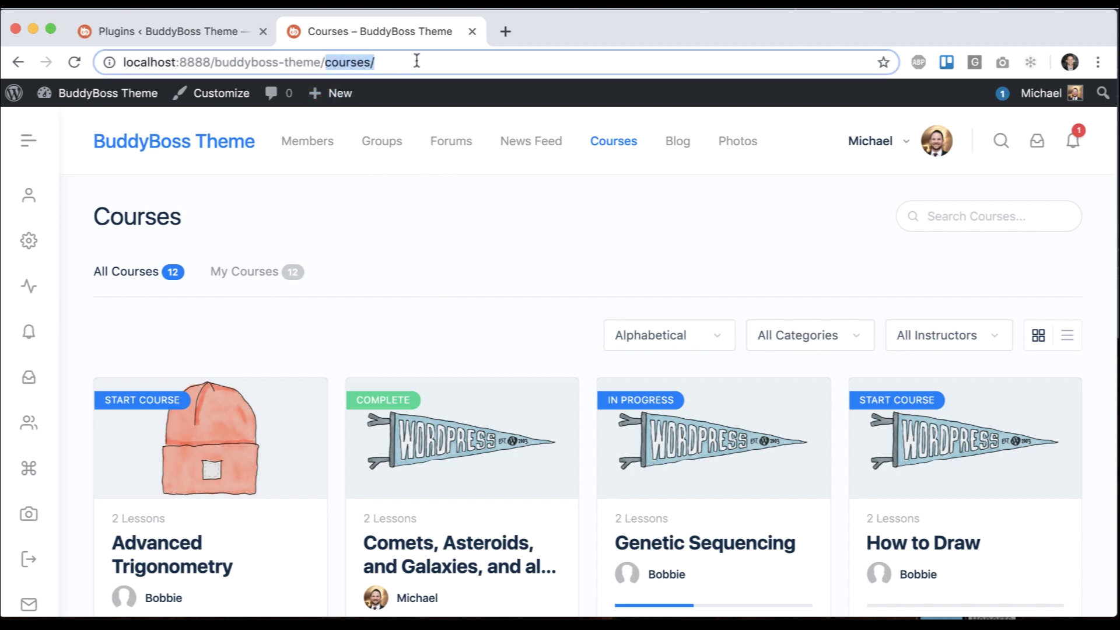
{"action": "left_click", "coordinate": [458, 234]}
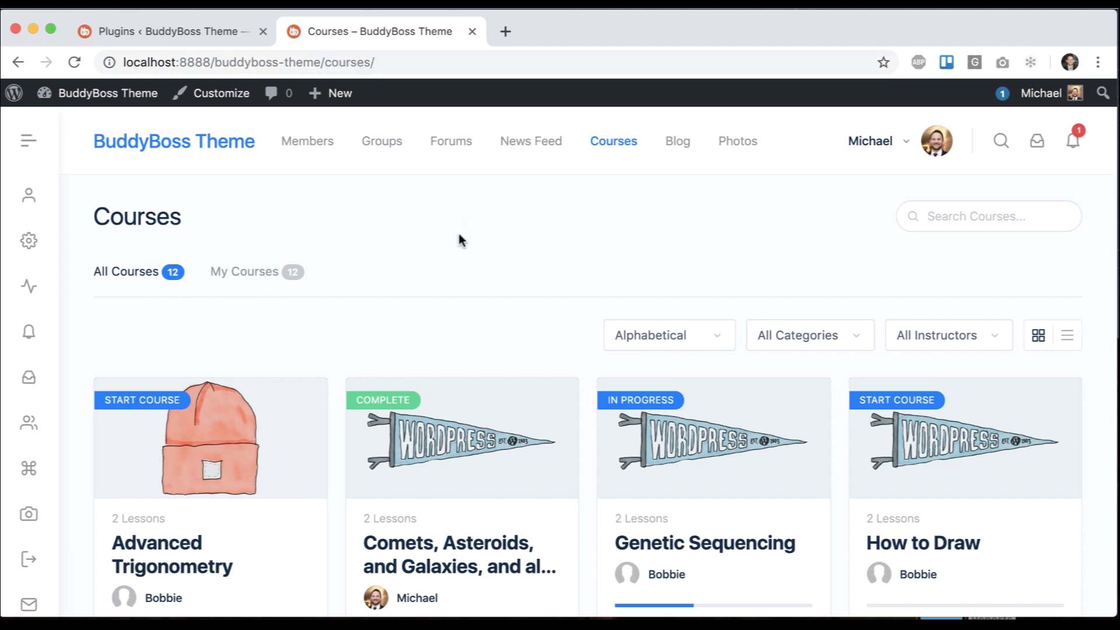
{"action": "scroll", "coordinate": [459, 235], "scroll_direction": "down", "scroll_amount": 15}
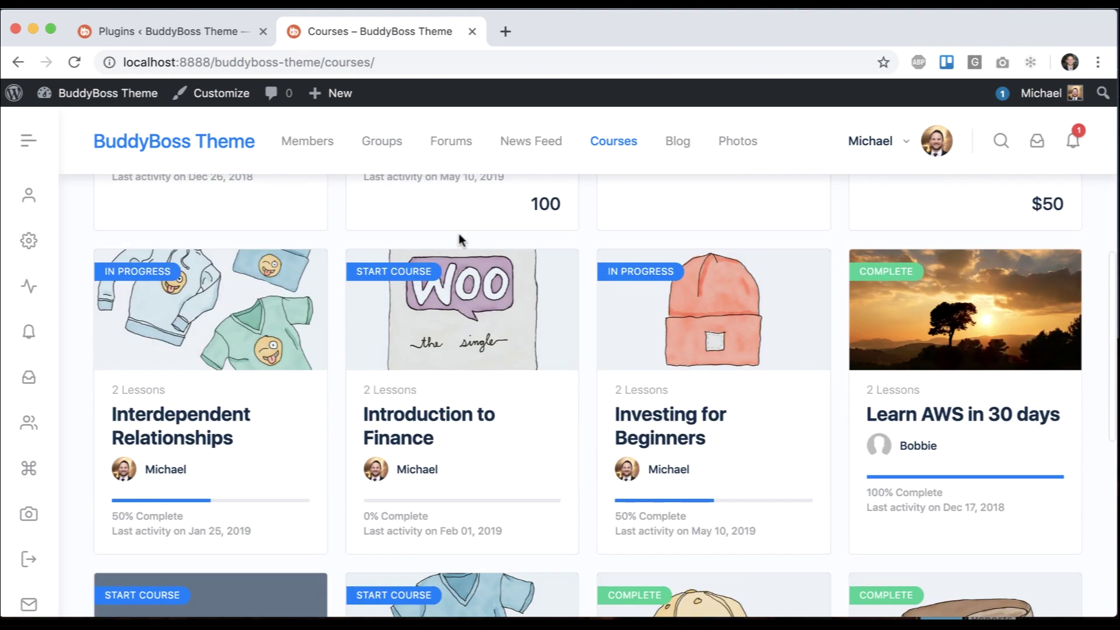
{"action": "scroll", "coordinate": [459, 235], "scroll_direction": "up", "scroll_amount": 13}
{"action": "scroll", "coordinate": [461, 241], "scroll_direction": "up", "scroll_amount": 2}
Toggle the courses between List View and Grid View, then close the Courses tab
{"action": "left_click", "coordinate": [1067, 256]}
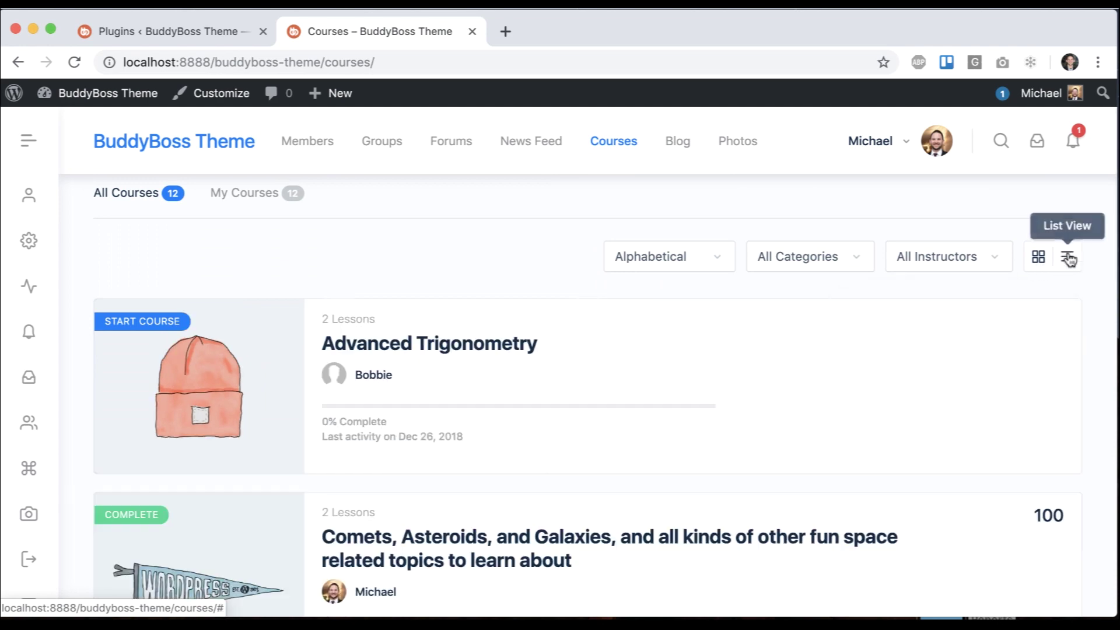
{"action": "left_click", "coordinate": [1038, 256]}
{"action": "scroll", "coordinate": [1041, 258], "scroll_direction": "up", "scroll_amount": 2}
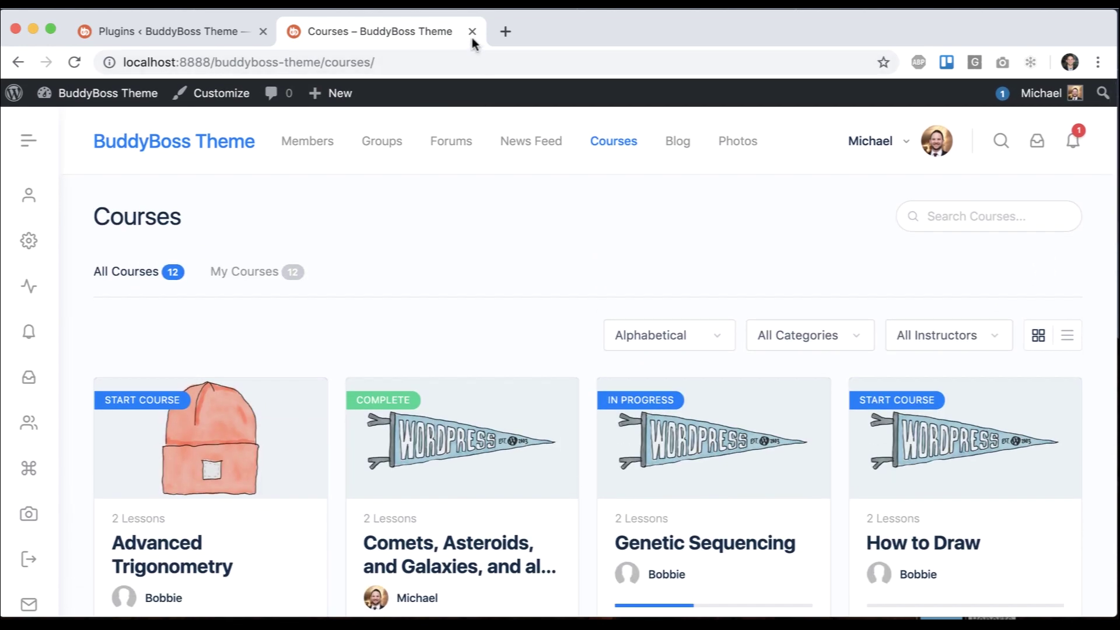
{"action": "left_click", "coordinate": [471, 34]}
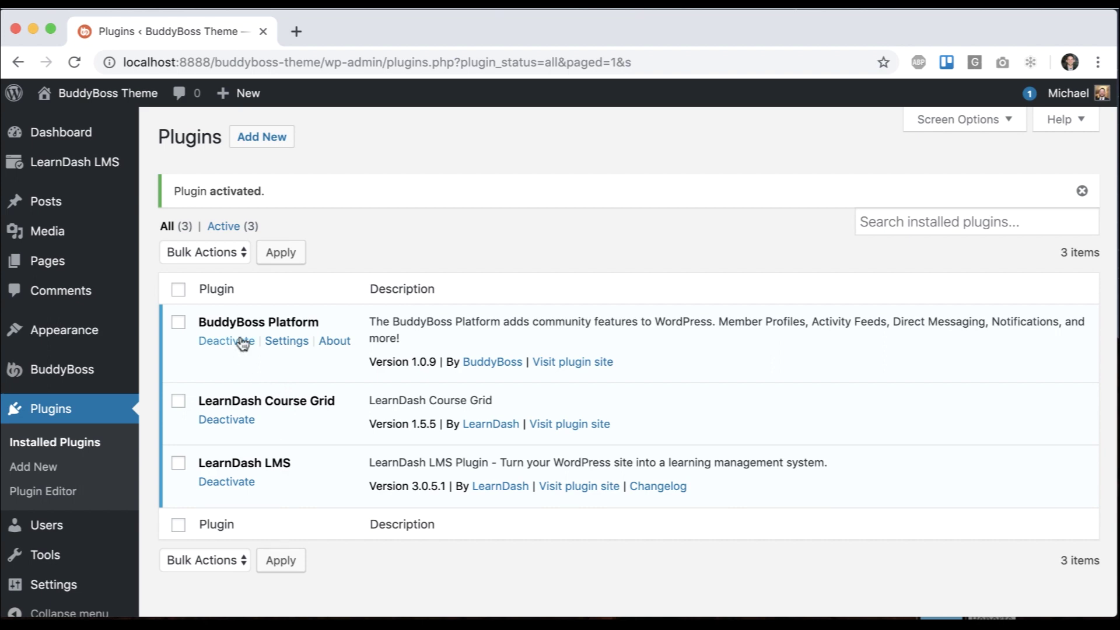
Create a new page titled 'LearnDash Course Grid' in a separate tab
{"action": "mouse_move", "coordinate": [105, 263]}
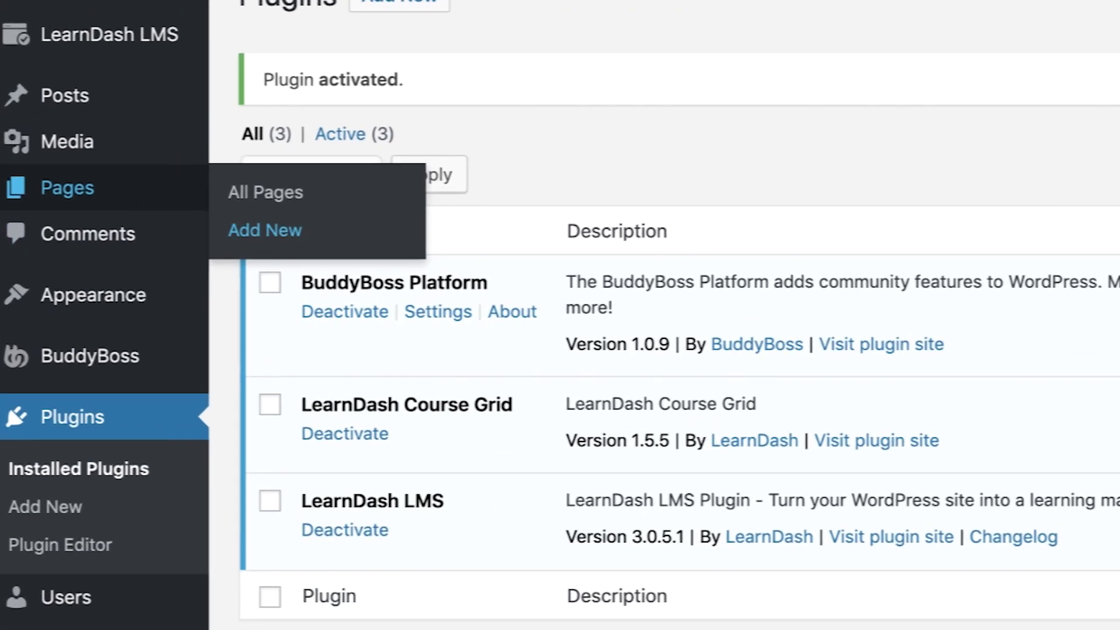
{"action": "left_click", "coordinate": [265, 230], "text": "super"}
{"action": "left_click", "coordinate": [366, 29]}
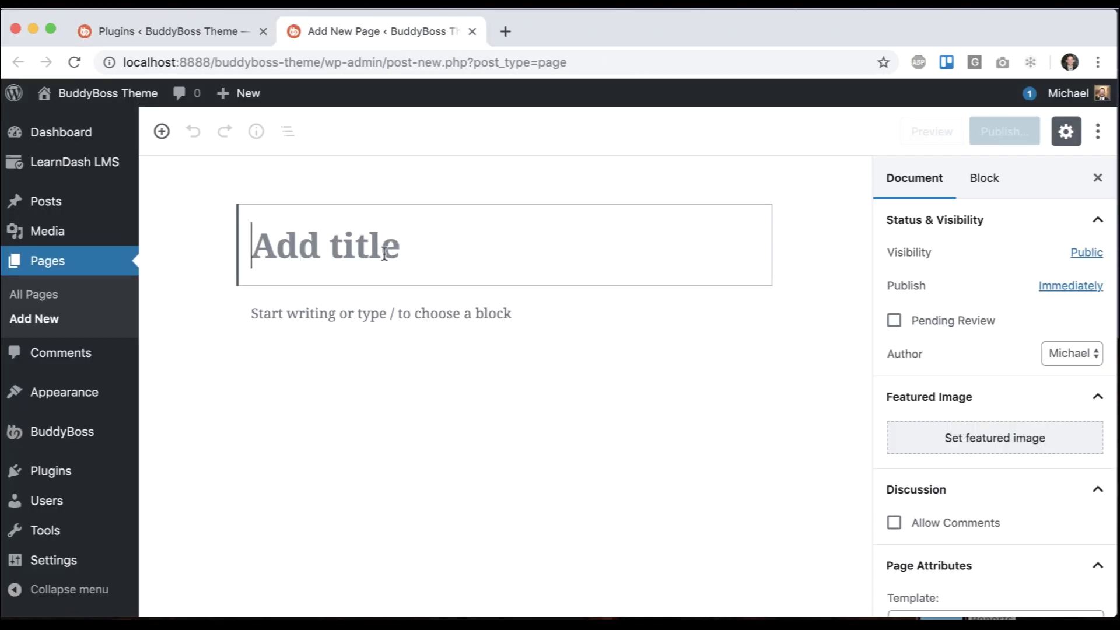
{"action": "type", "text": "L"}
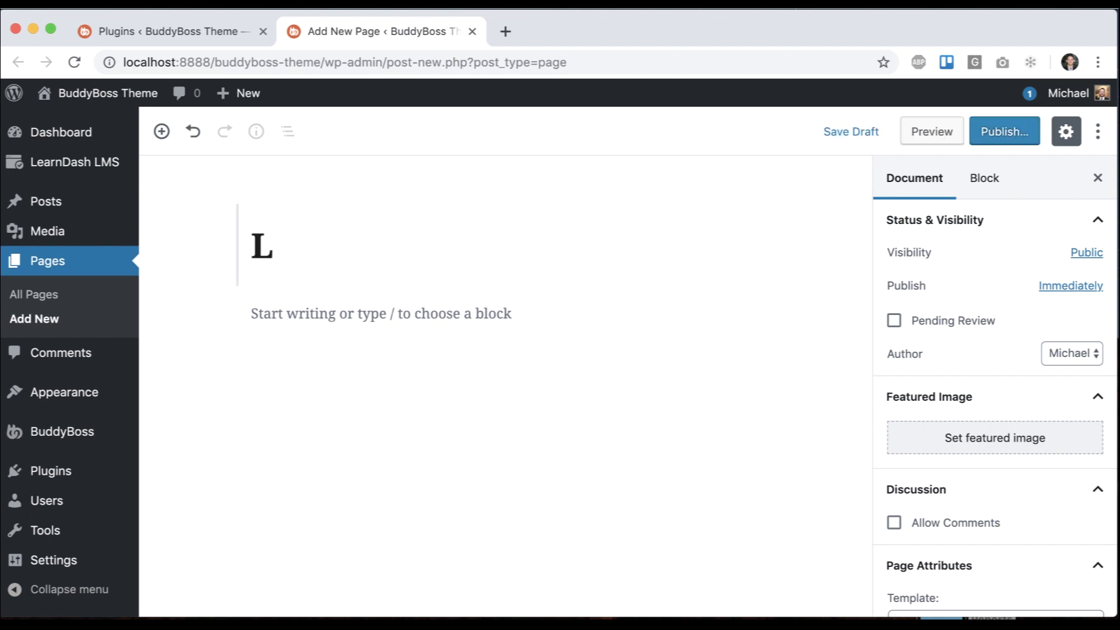
{"action": "type", "text": "earnDash Course "}
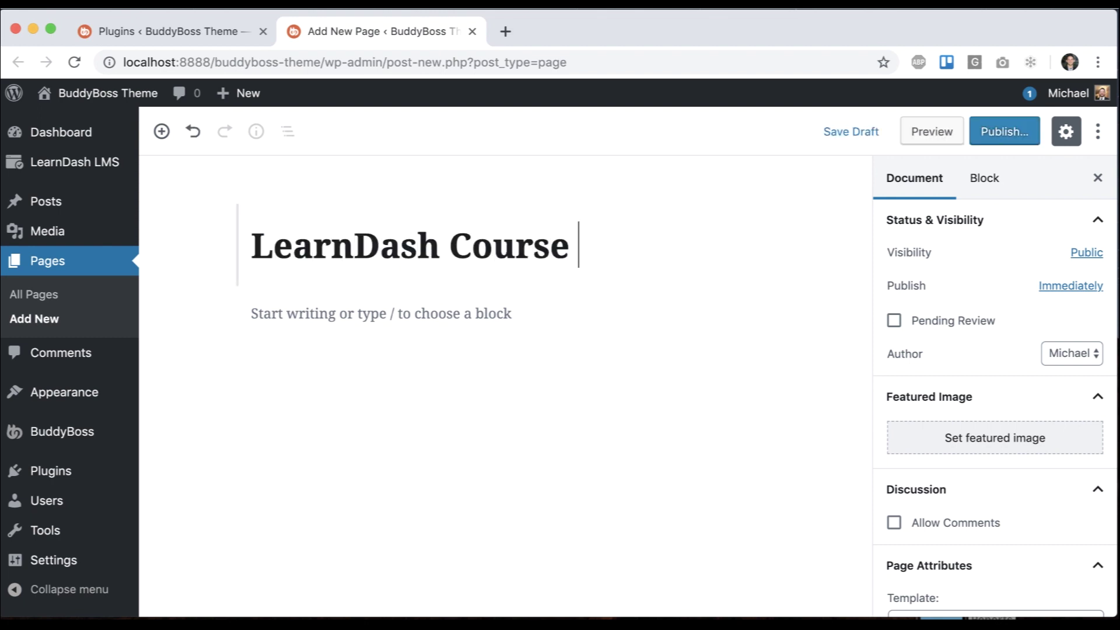
{"action": "type", "text": "Grid"}
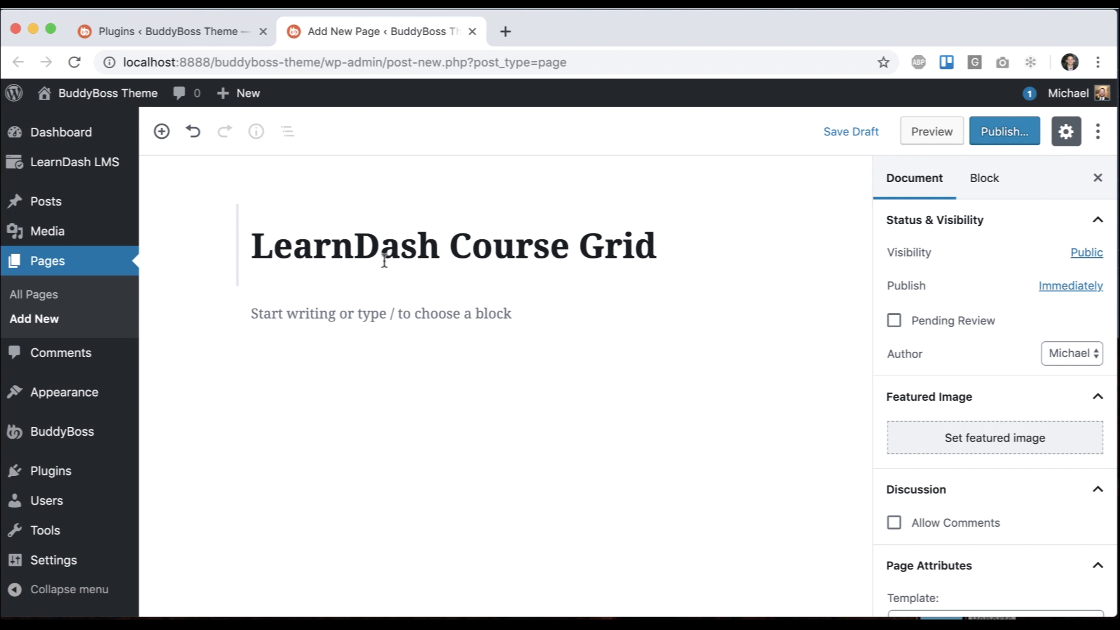
Insert the LearnDash Course List block from the LearnDash LMS Blocks category below the title
{"action": "left_click", "coordinate": [357, 313]}
{"action": "left_click", "coordinate": [213, 315]}
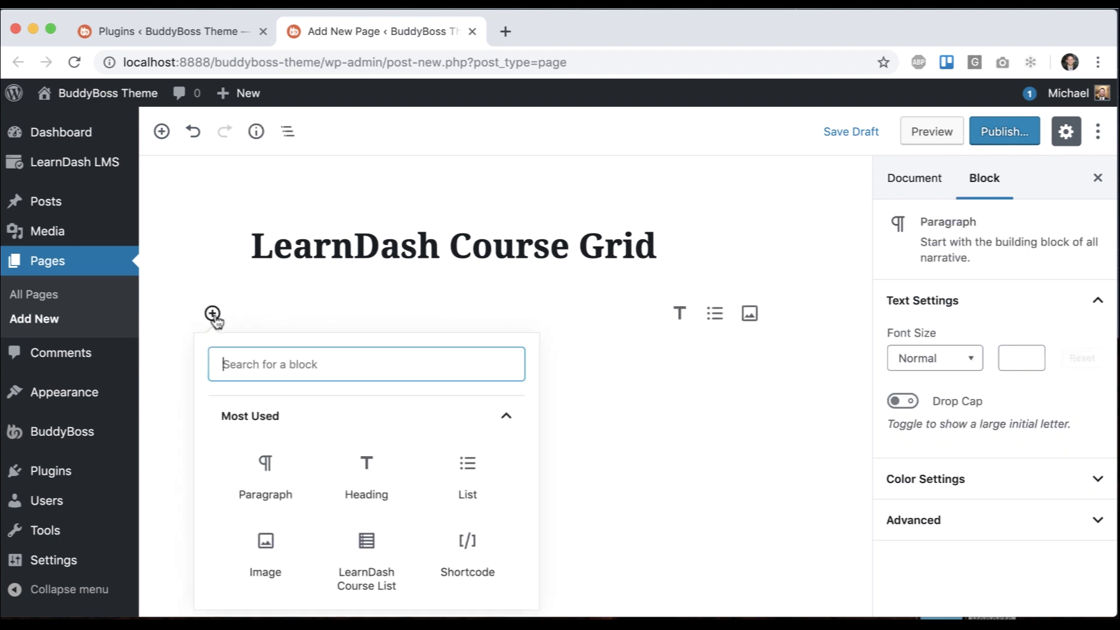
{"action": "scroll", "coordinate": [353, 466], "scroll_direction": "down", "scroll_amount": 5}
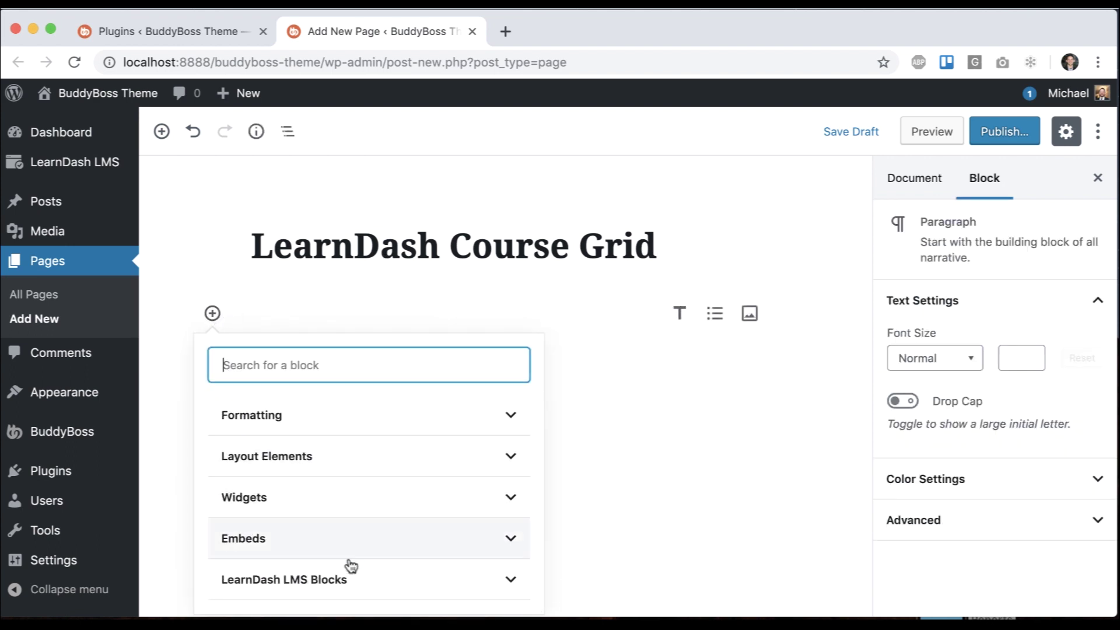
{"action": "left_click", "coordinate": [371, 583]}
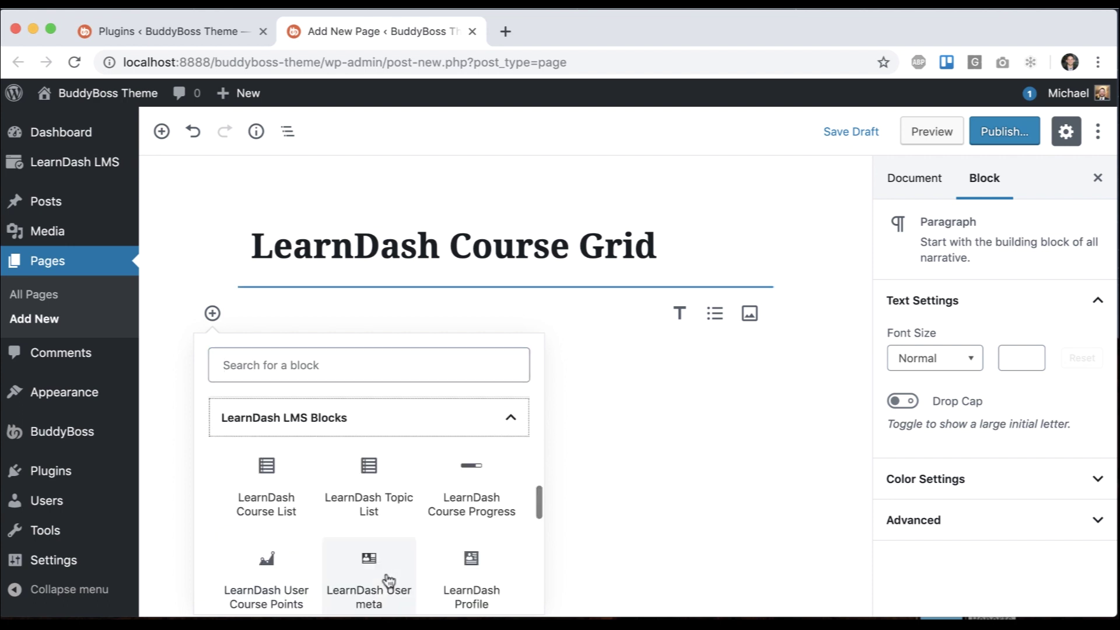
{"action": "left_click", "coordinate": [266, 475]}
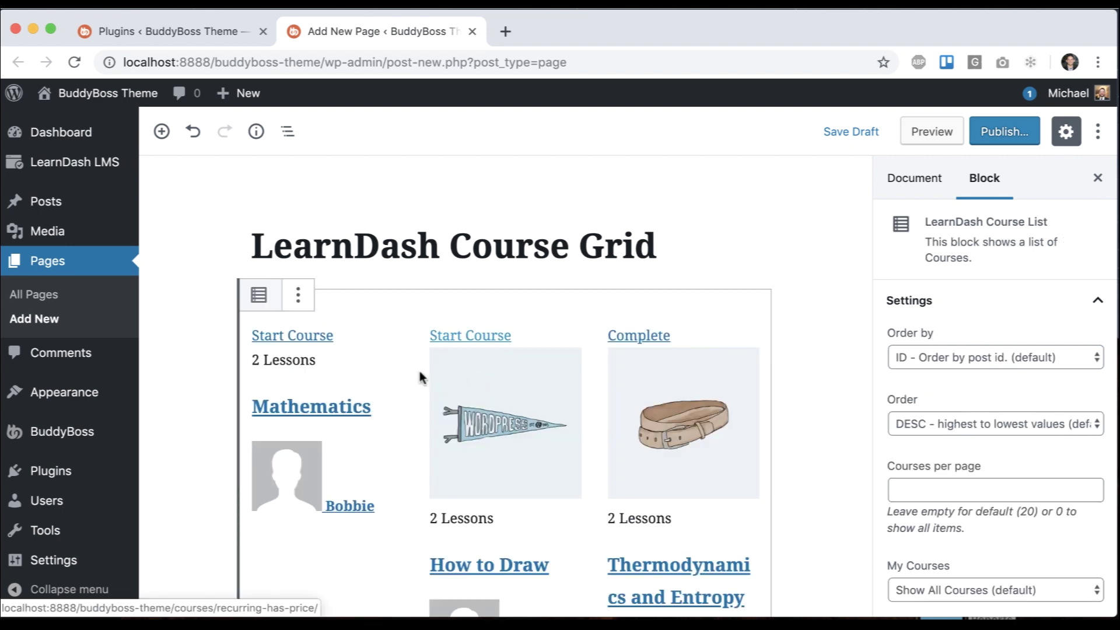
{"action": "scroll", "coordinate": [607, 461], "scroll_direction": "down", "scroll_amount": 10}
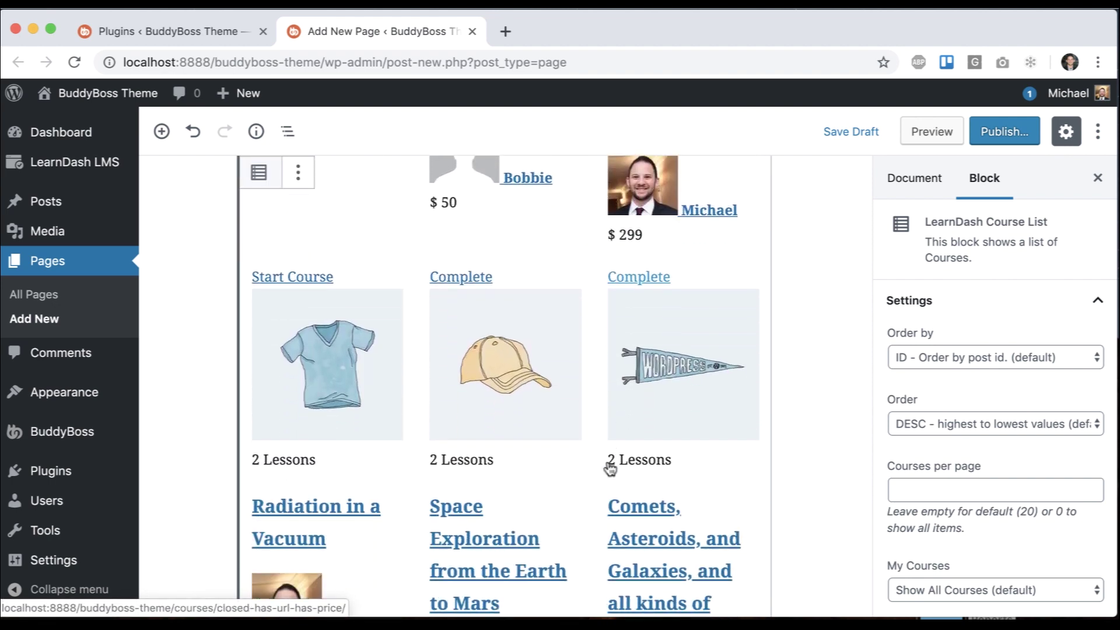
{"action": "scroll", "coordinate": [609, 465], "scroll_direction": "up", "scroll_amount": 10}
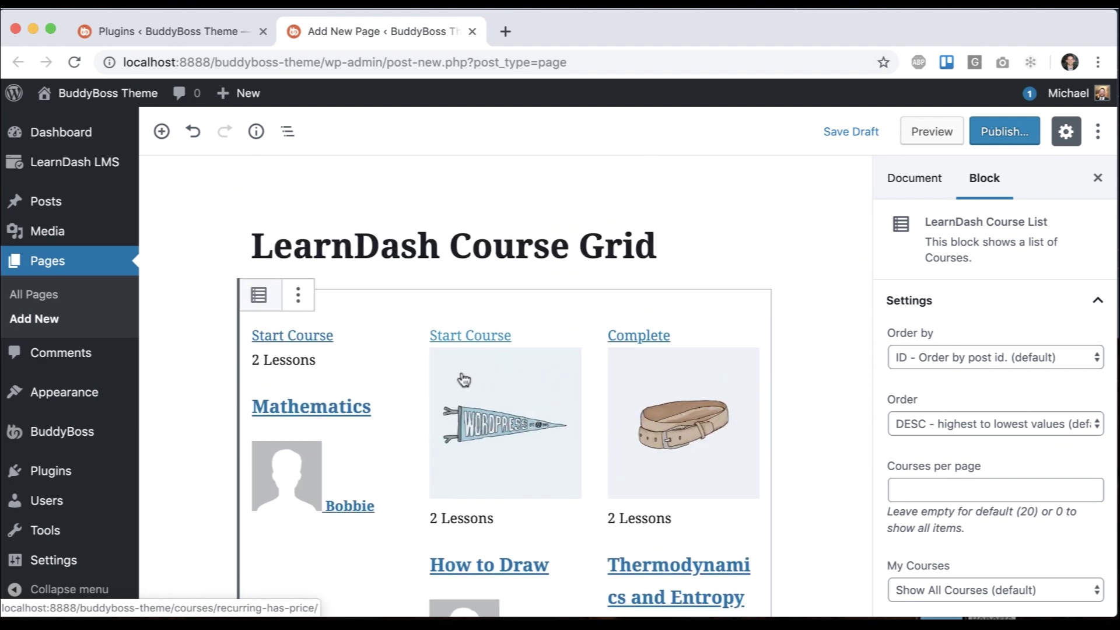
Publish the 'LearnDash Course Grid' page and view its courses in List View, then Grid View
{"action": "left_click", "coordinate": [998, 135]}
{"action": "left_click", "coordinate": [1002, 134]}
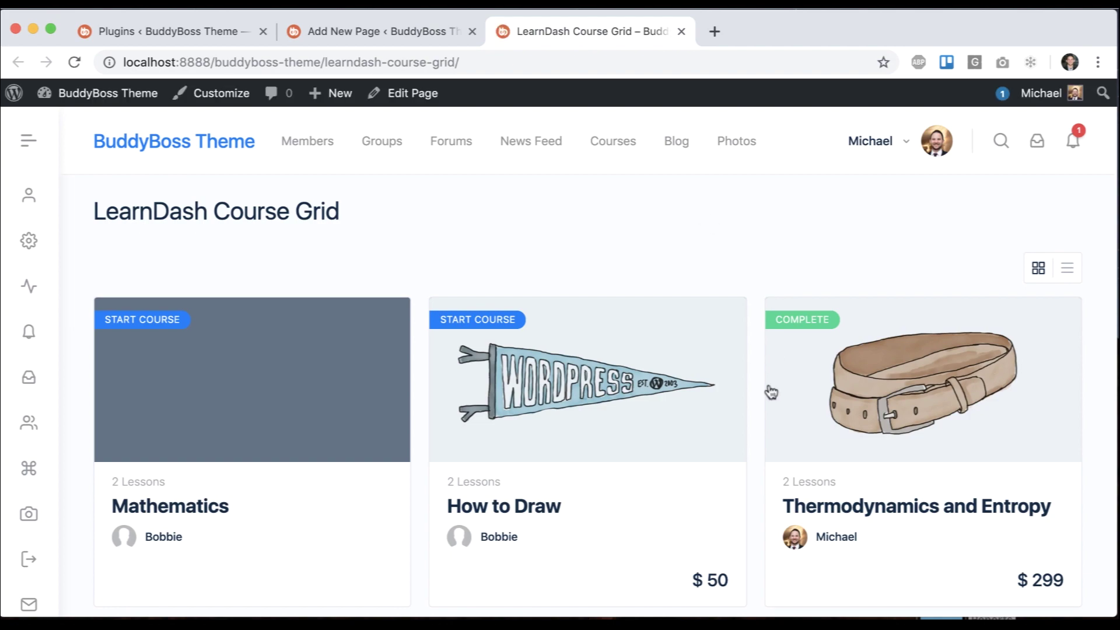
{"action": "scroll", "coordinate": [767, 389], "scroll_direction": "down", "scroll_amount": 10}
{"action": "scroll", "coordinate": [767, 390], "scroll_direction": "up", "scroll_amount": 10}
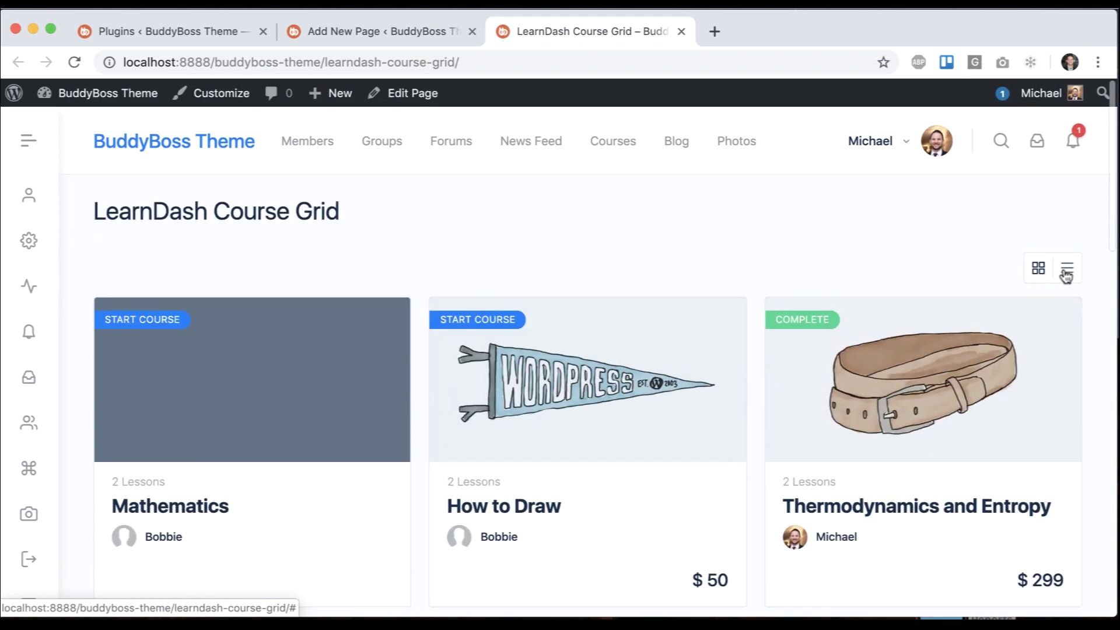
{"action": "left_click", "coordinate": [1067, 268]}
{"action": "left_click", "coordinate": [1039, 270]}
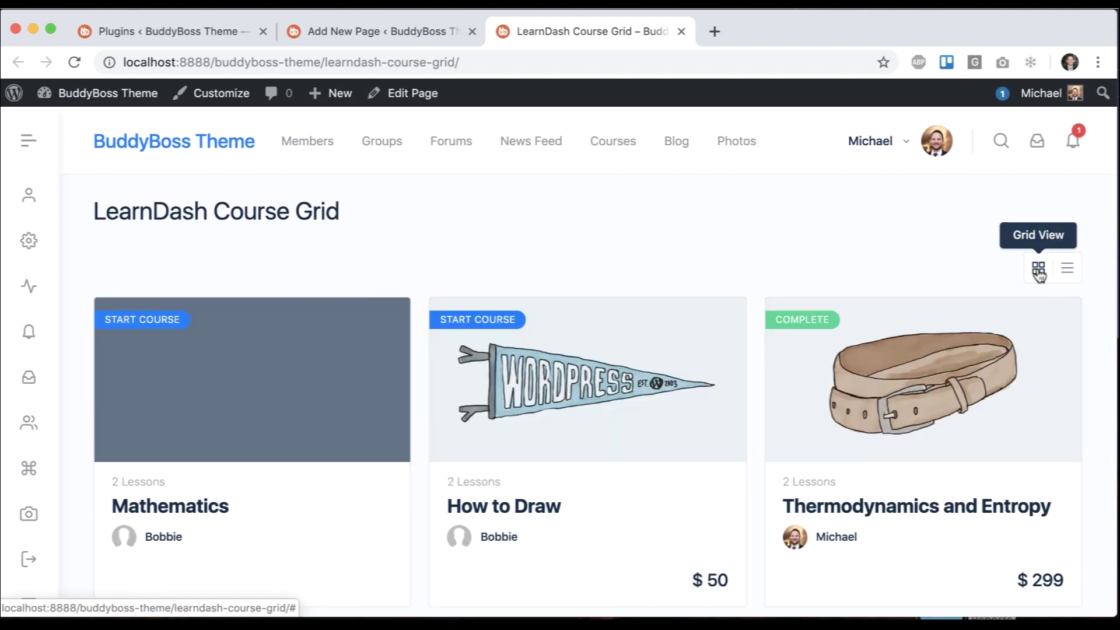
Turn off Show Thumbnail on the Course List block, update, and reload the live page to check
{"action": "key", "text": "ctrl+shift+Tab"}
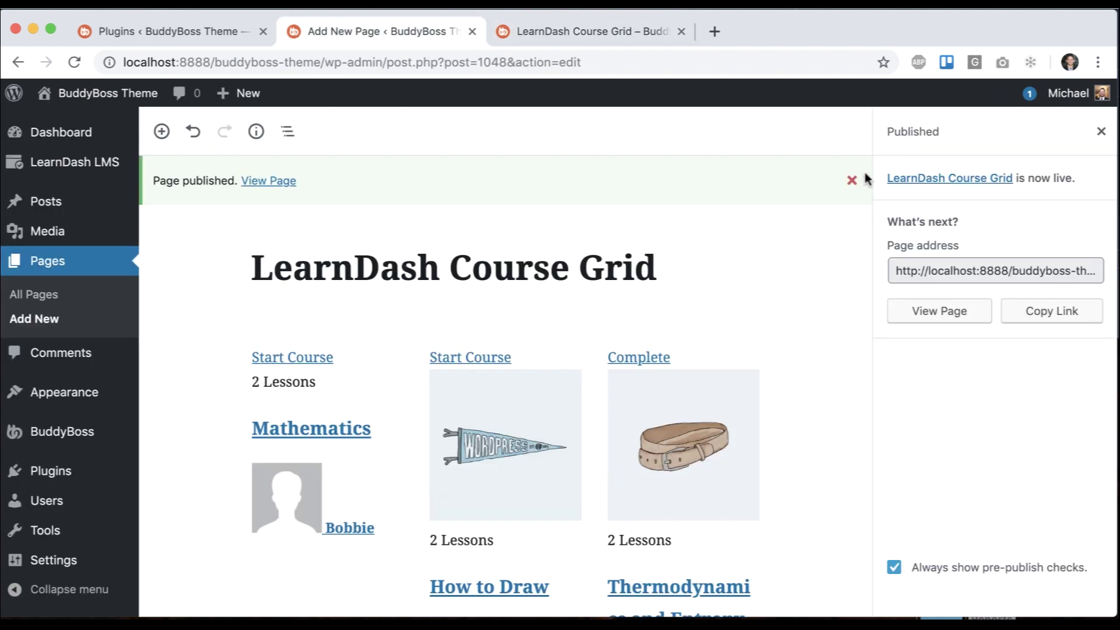
{"action": "left_click", "coordinate": [1101, 132]}
{"action": "scroll", "coordinate": [975, 301], "scroll_direction": "down", "scroll_amount": 3}
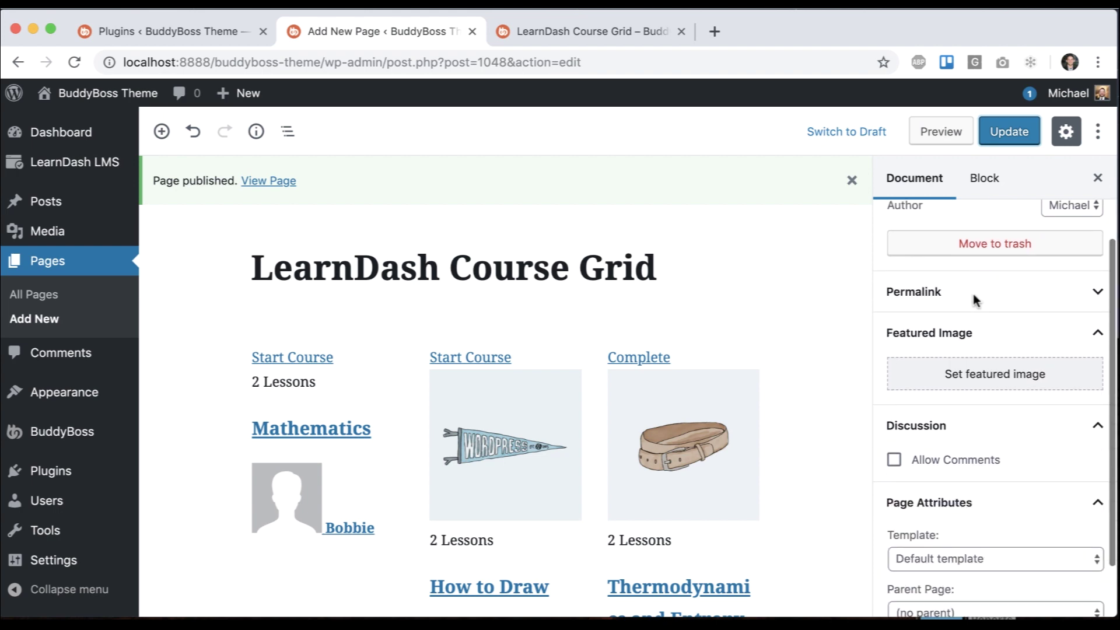
{"action": "left_click", "coordinate": [388, 373]}
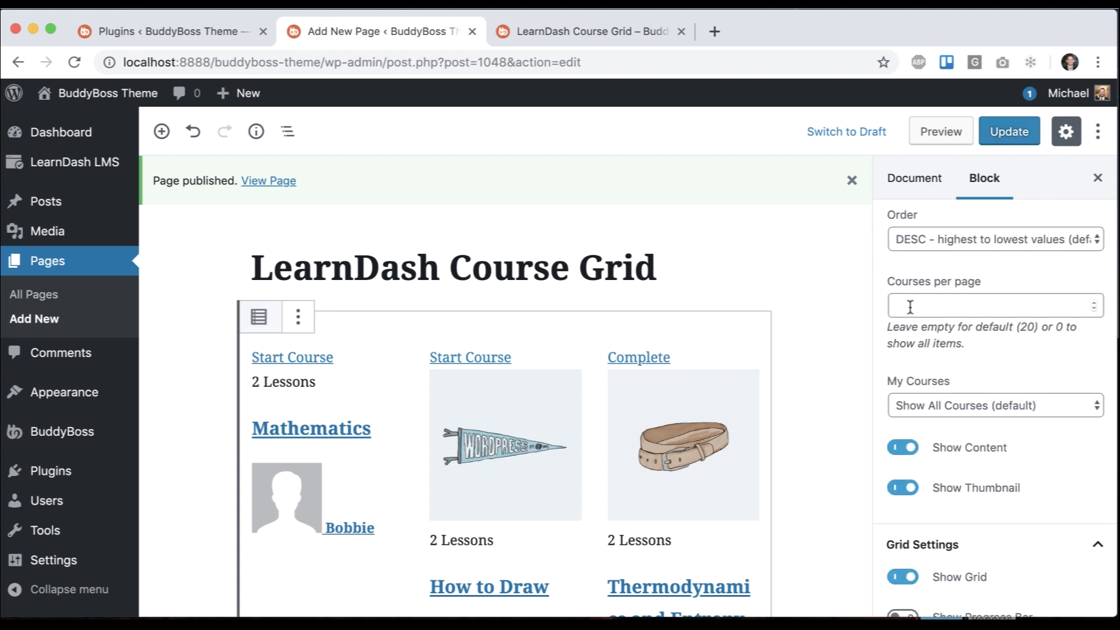
{"action": "scroll", "coordinate": [909, 303], "scroll_direction": "down", "scroll_amount": 4}
{"action": "scroll", "coordinate": [910, 305], "scroll_direction": "up", "scroll_amount": 4}
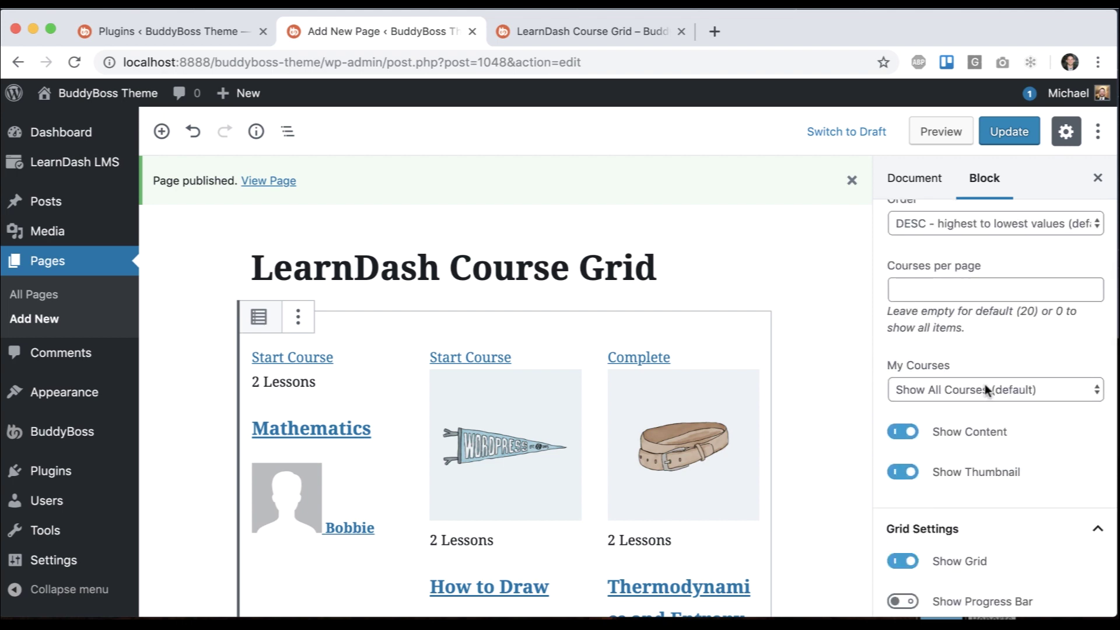
{"action": "scroll", "coordinate": [971, 446], "scroll_direction": "down", "scroll_amount": 2}
{"action": "left_click", "coordinate": [902, 423]}
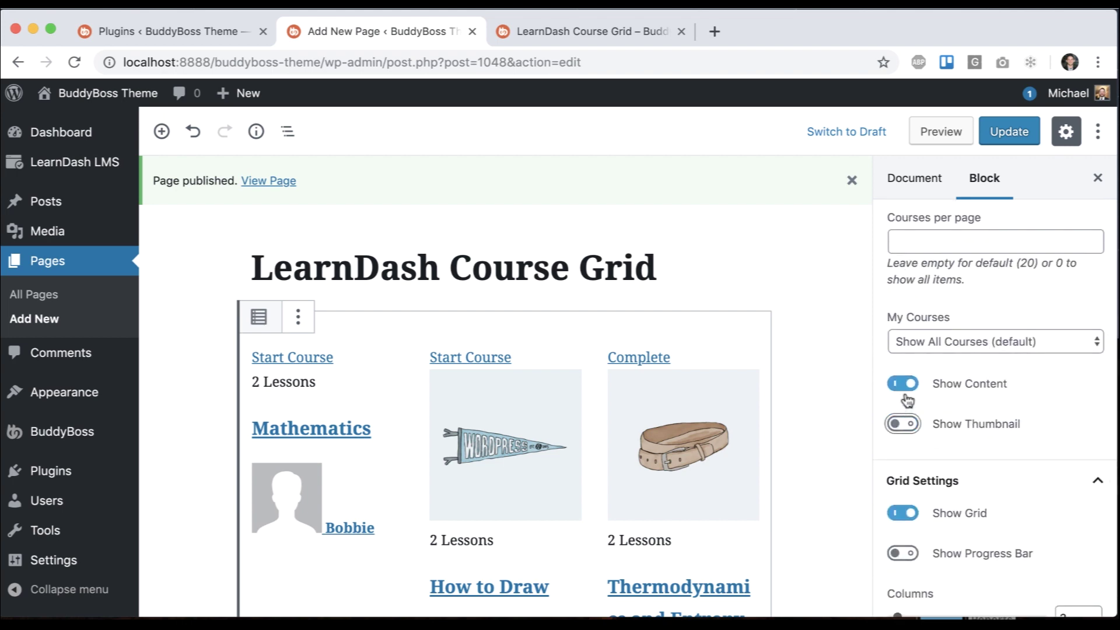
{"action": "left_click", "coordinate": [1009, 131]}
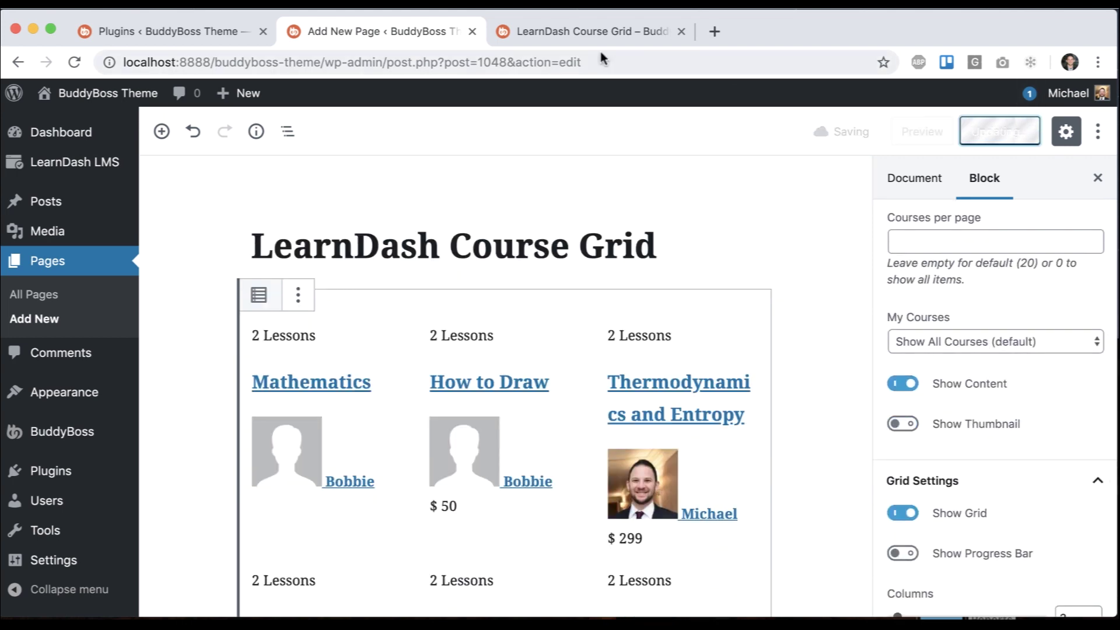
{"action": "left_click", "coordinate": [569, 31]}
{"action": "key", "text": "super+r"}
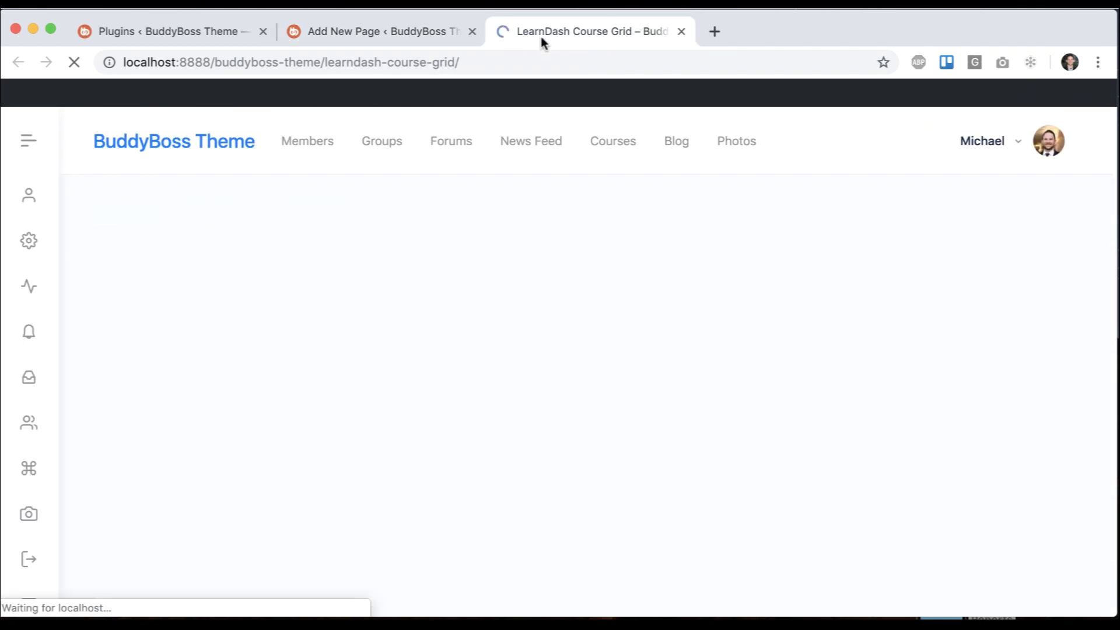
Turn Show Thumbnail back on and turn Show Content off in the block settings
{"action": "left_click", "coordinate": [408, 40]}
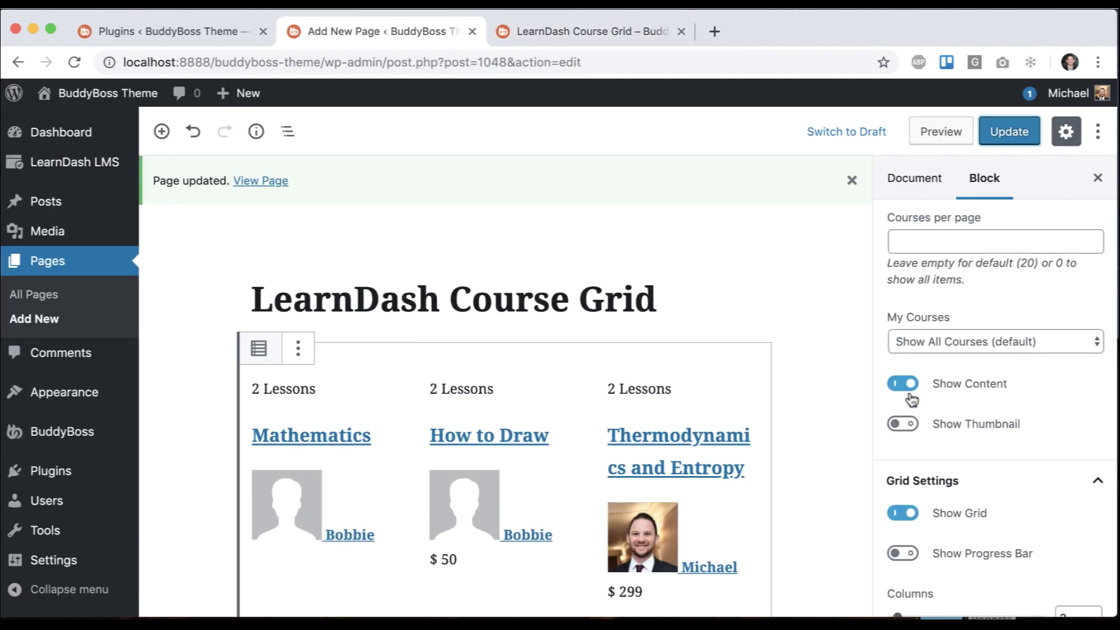
{"action": "left_click", "coordinate": [904, 424]}
{"action": "left_click", "coordinate": [902, 383]}
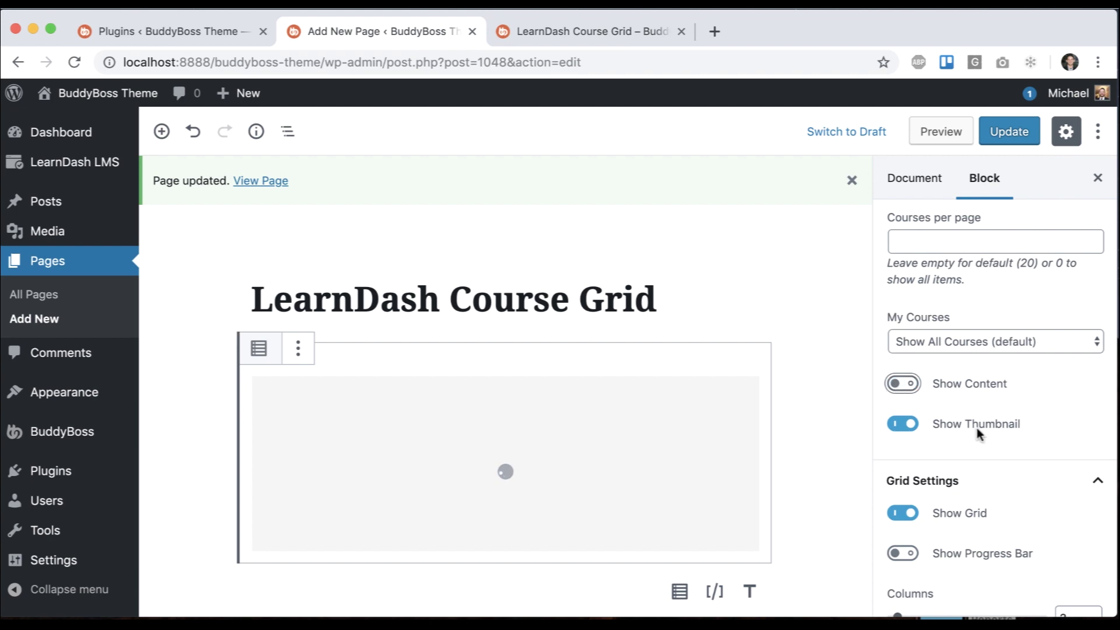
Update the page and reload the live grid to confirm the content text is hidden
{"action": "left_click", "coordinate": [1000, 130]}
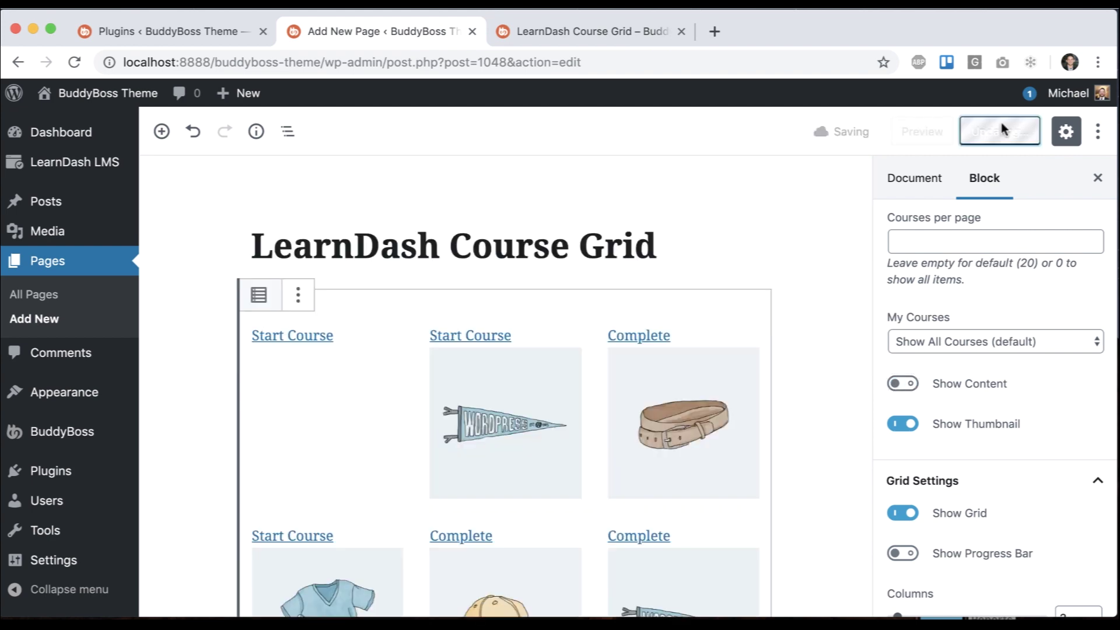
{"action": "left_click", "coordinate": [611, 37]}
{"action": "key", "text": "super+r"}
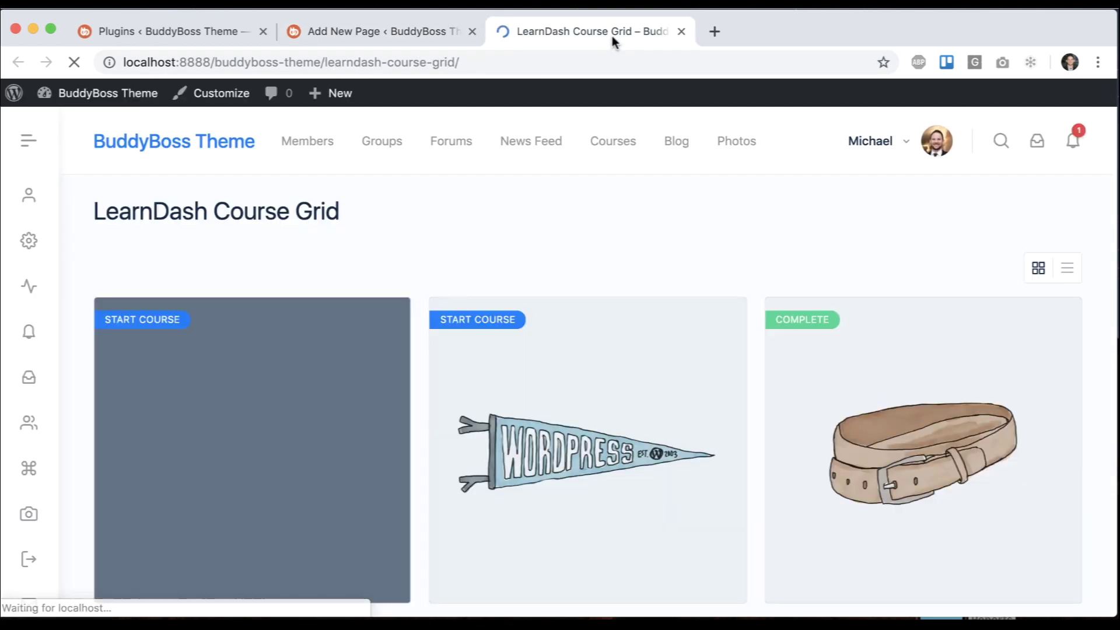
{"action": "scroll", "coordinate": [791, 280], "scroll_direction": "down", "scroll_amount": 10}
{"action": "scroll", "coordinate": [792, 283], "scroll_direction": "up", "scroll_amount": 10}
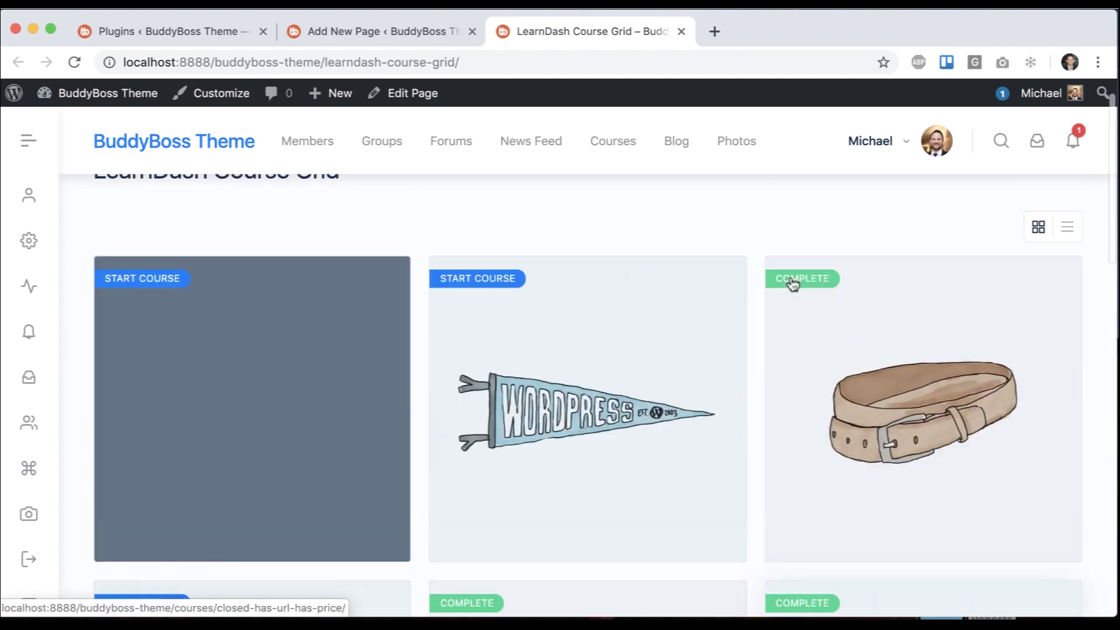
{"action": "key", "text": "ctrl+shift+Tab"}
Enable Show Progress Bar, update the page, and reload the live grid to see progress bars
{"action": "left_click", "coordinate": [903, 362]}
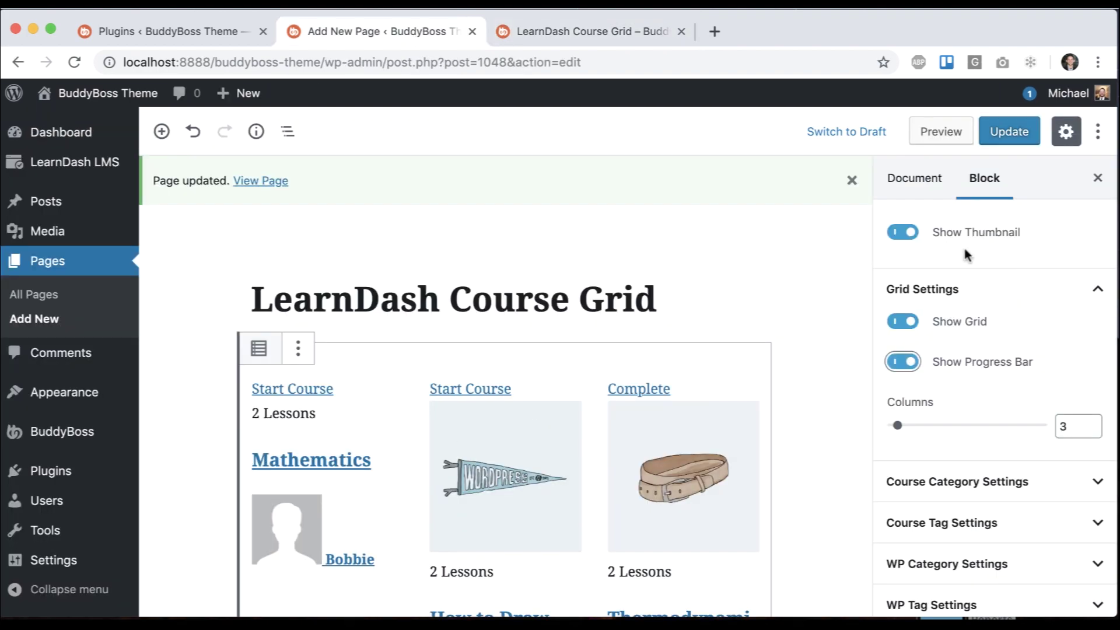
{"action": "left_click", "coordinate": [1006, 131]}
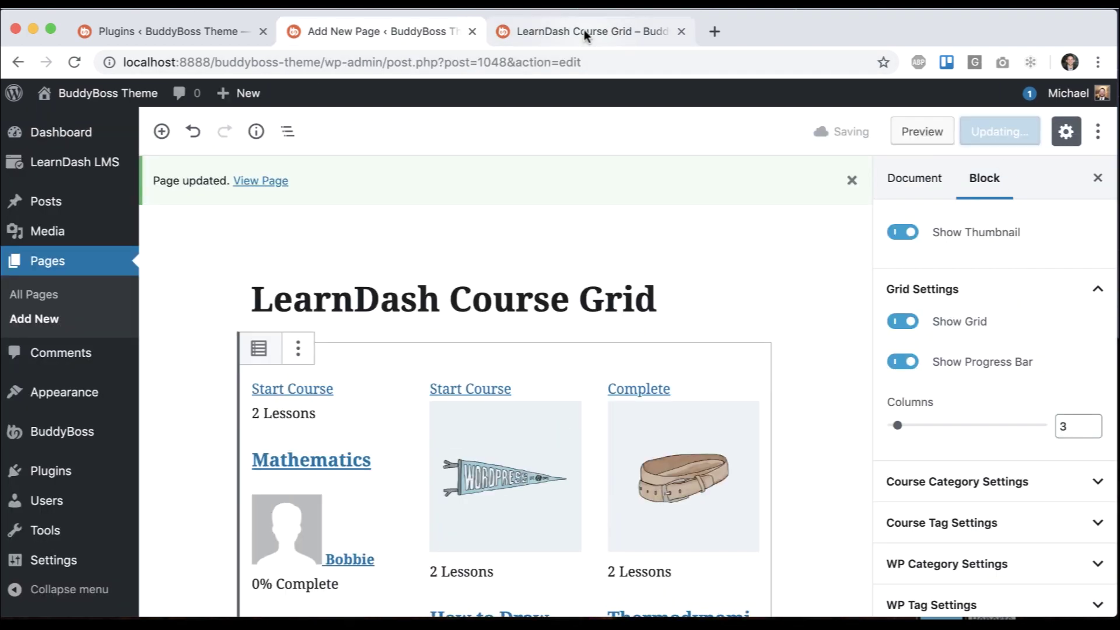
{"action": "left_click", "coordinate": [583, 31]}
{"action": "key", "text": "super+r"}
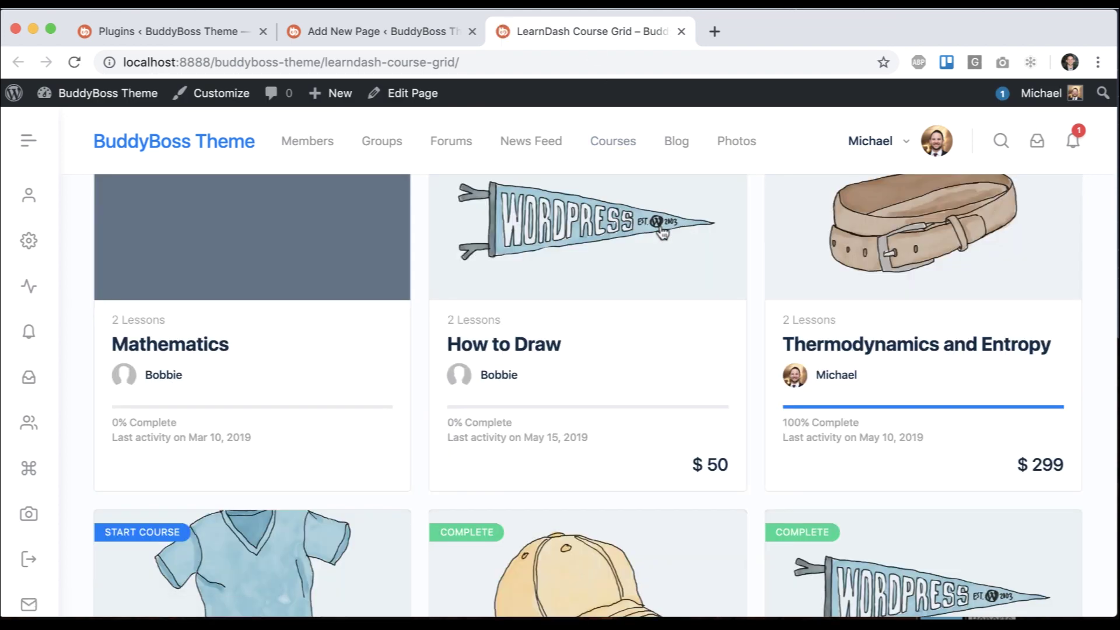
{"action": "left_click", "coordinate": [404, 30]}
Set the grid Columns to 2, update, and reload the live page to see two columns
{"action": "left_click", "coordinate": [1074, 432]}
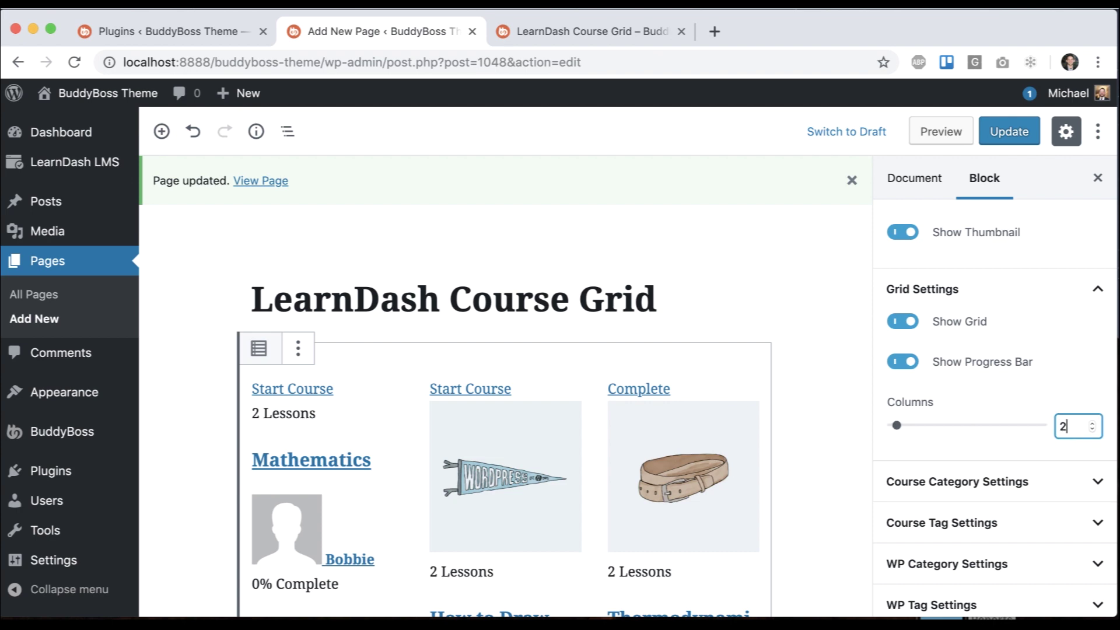
{"action": "left_click", "coordinate": [1010, 130]}
{"action": "left_click", "coordinate": [576, 33]}
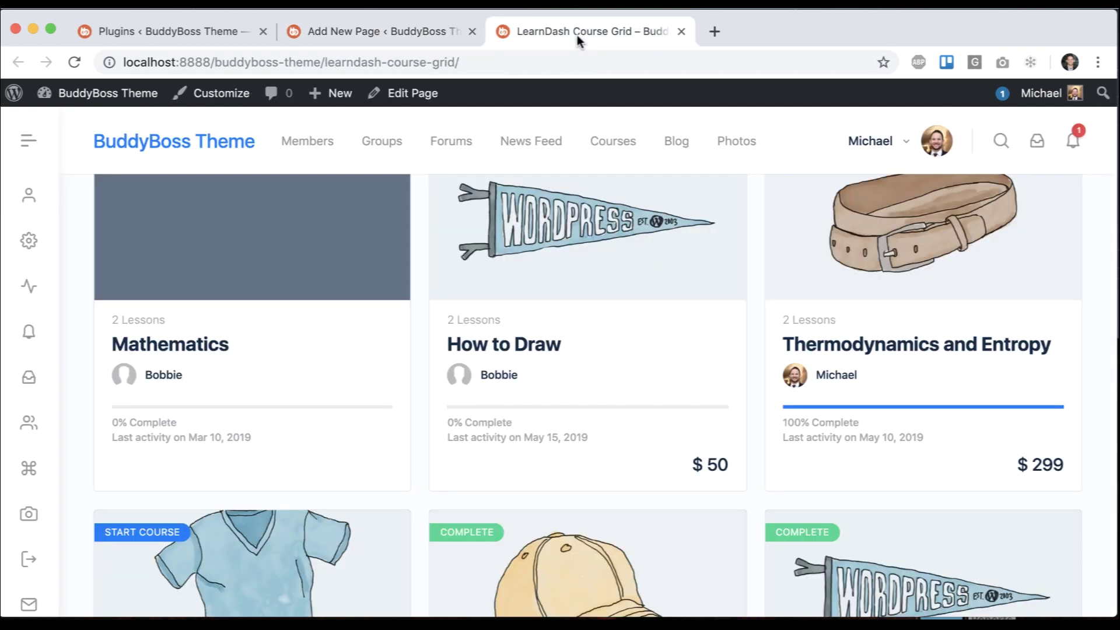
{"action": "key", "text": "super+r"}
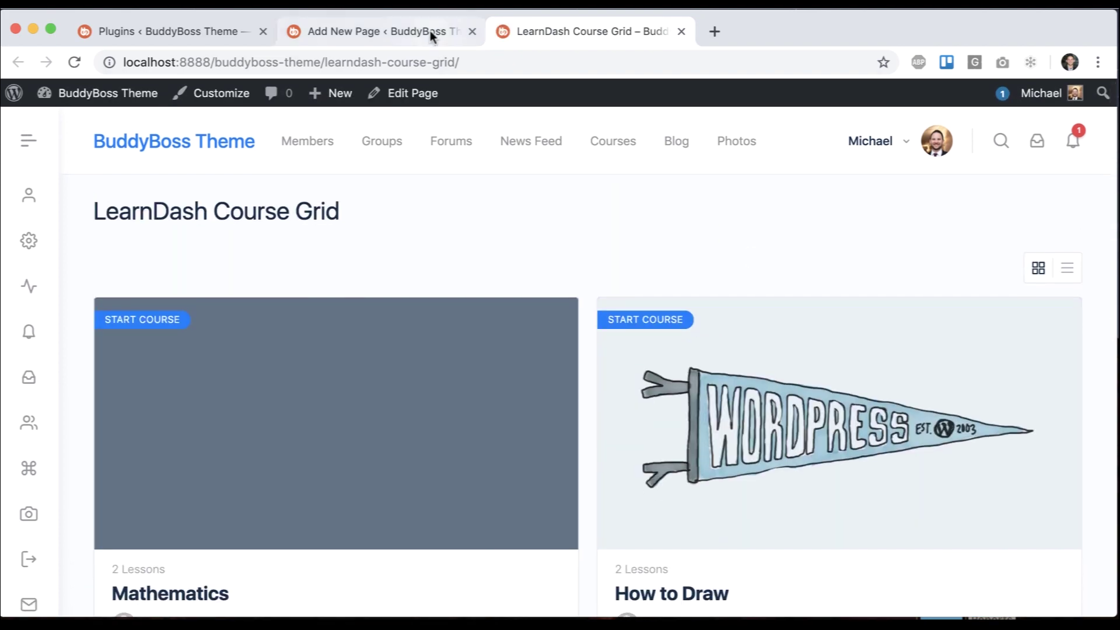
{"action": "left_click", "coordinate": [429, 30]}
Change Columns to 4, update, and review the four-column grid on the live page
{"action": "double_click", "coordinate": [1078, 417]}
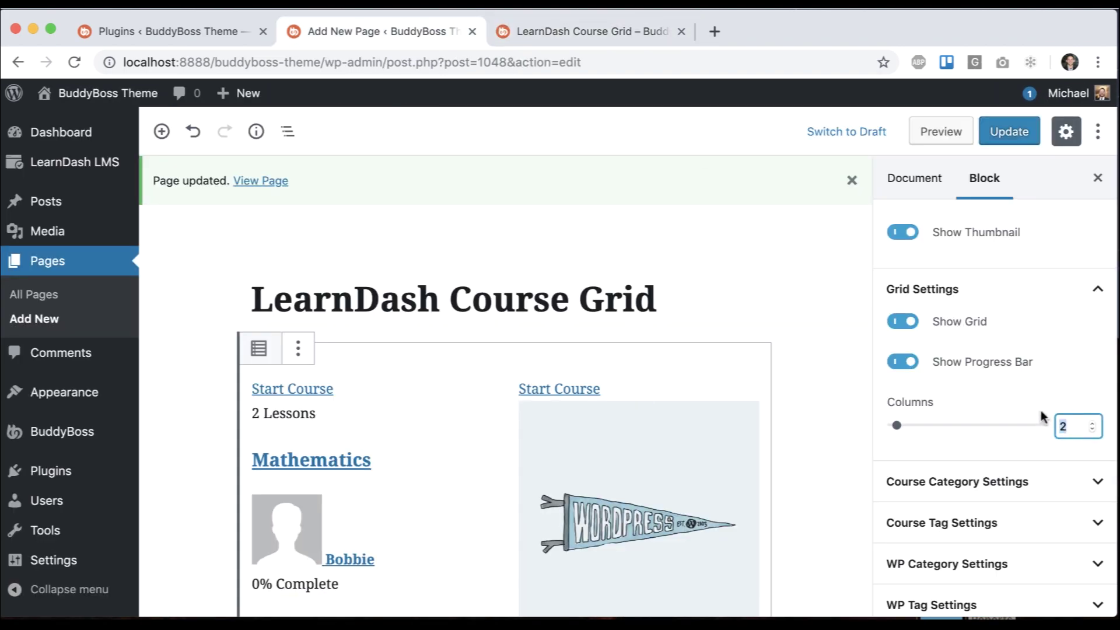
{"action": "type", "text": "4"}
{"action": "left_click", "coordinate": [1009, 132]}
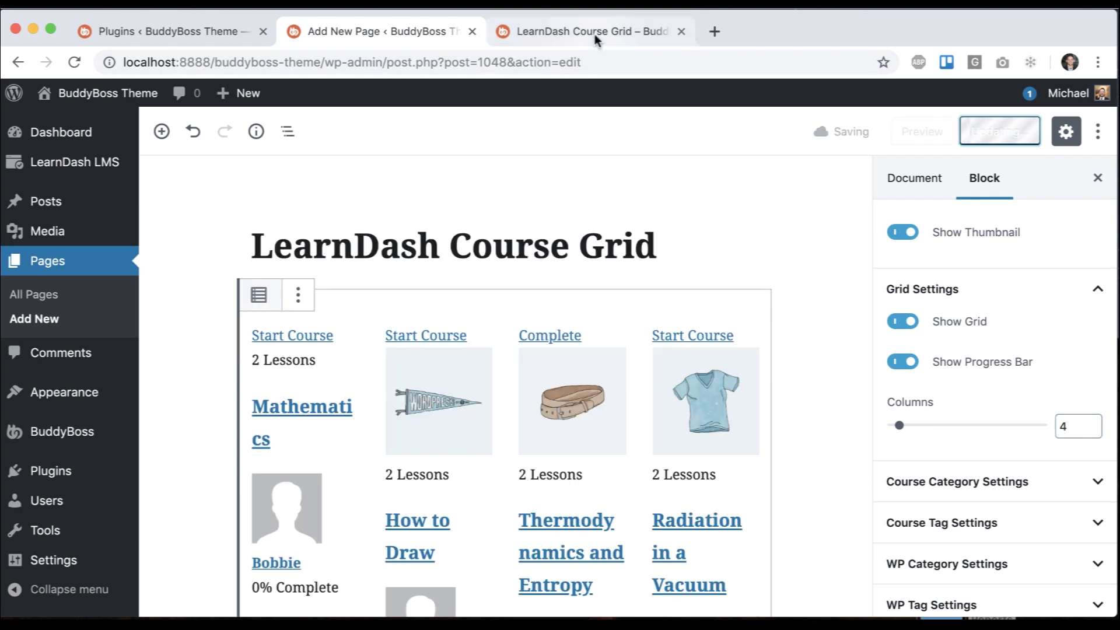
{"action": "left_click", "coordinate": [594, 32]}
{"action": "key", "text": "super+r"}
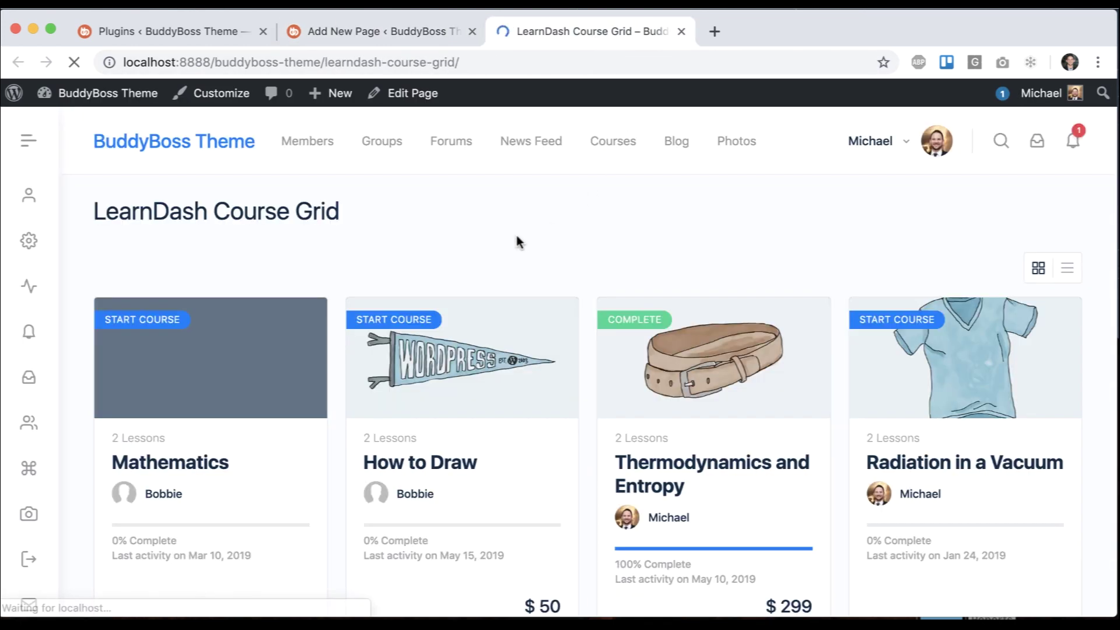
{"action": "left_click", "coordinate": [414, 31]}
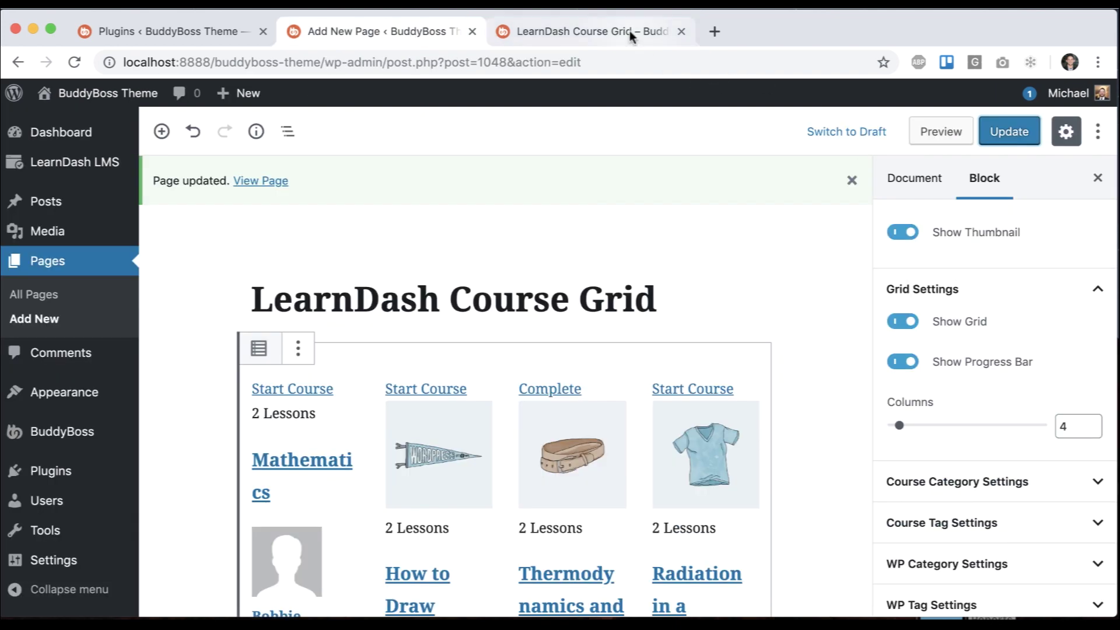
{"action": "left_click", "coordinate": [595, 33]}
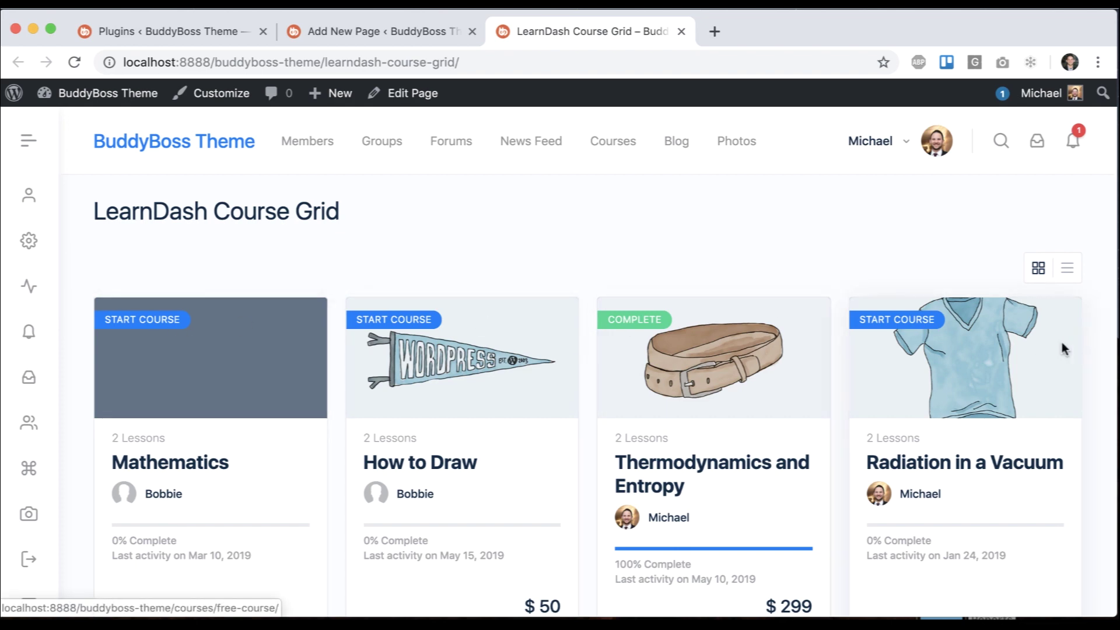
{"action": "left_click", "coordinate": [447, 32]}
{"action": "scroll", "coordinate": [991, 408], "scroll_direction": "down", "scroll_amount": 3}
Set the Course List block's Order by to Title and Order to ASC
{"action": "scroll", "coordinate": [1008, 429], "scroll_direction": "up", "scroll_amount": 6}
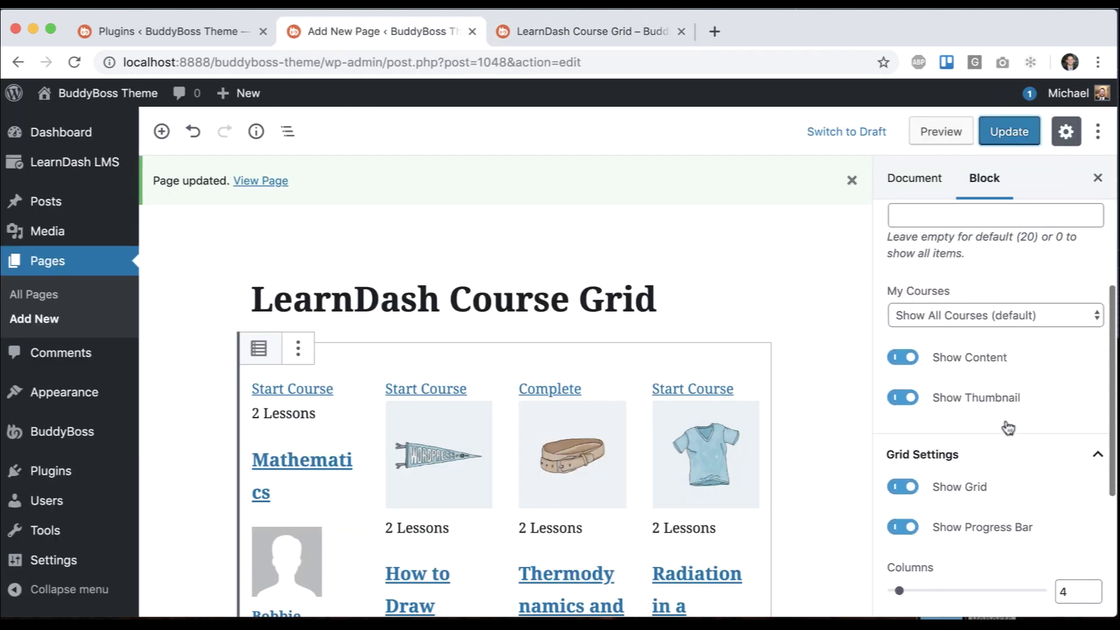
{"action": "scroll", "coordinate": [1007, 427], "scroll_direction": "up", "scroll_amount": 5}
{"action": "scroll", "coordinate": [1006, 419], "scroll_direction": "down", "scroll_amount": 9}
{"action": "scroll", "coordinate": [1005, 426], "scroll_direction": "up", "scroll_amount": 7}
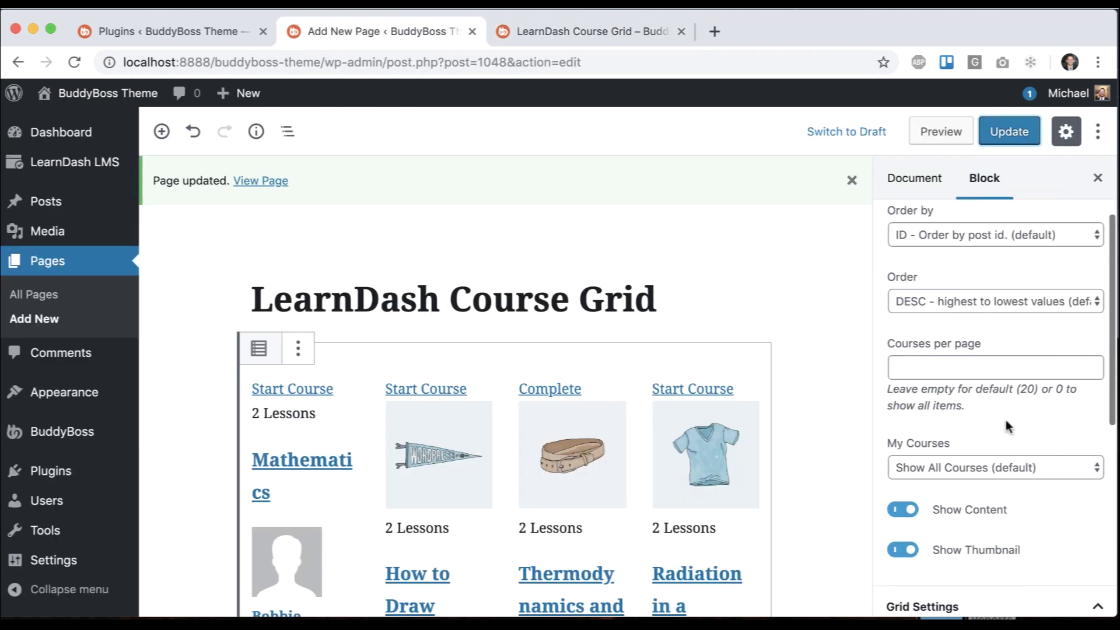
{"action": "scroll", "coordinate": [1006, 420], "scroll_direction": "up", "scroll_amount": 3}
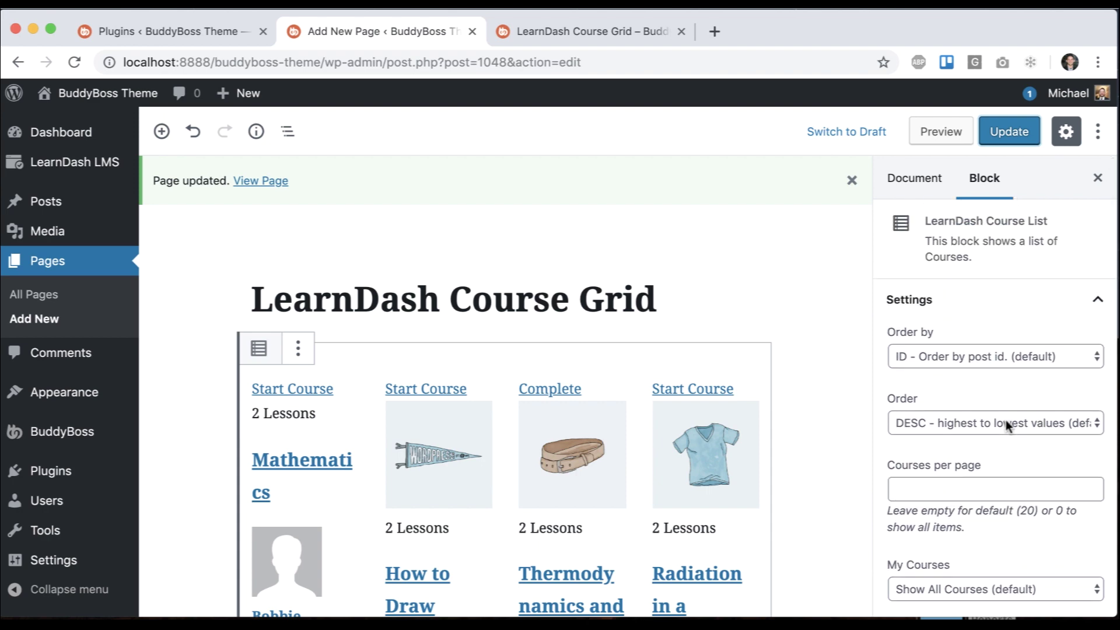
{"action": "scroll", "coordinate": [1005, 420], "scroll_direction": "down", "scroll_amount": 2}
{"action": "left_click", "coordinate": [947, 288]}
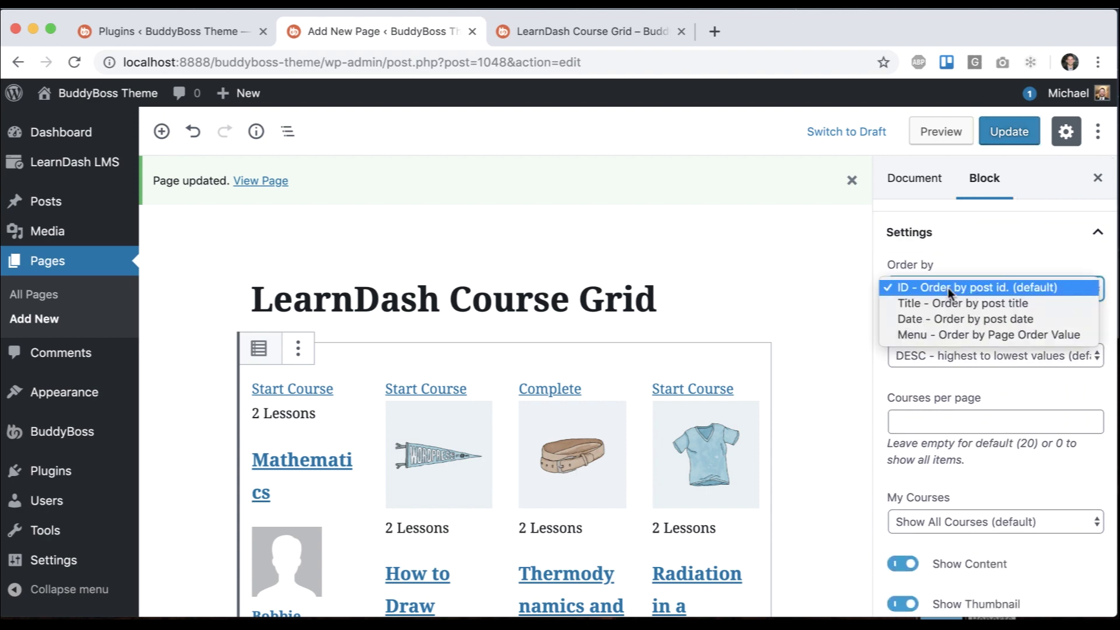
{"action": "left_click", "coordinate": [973, 303]}
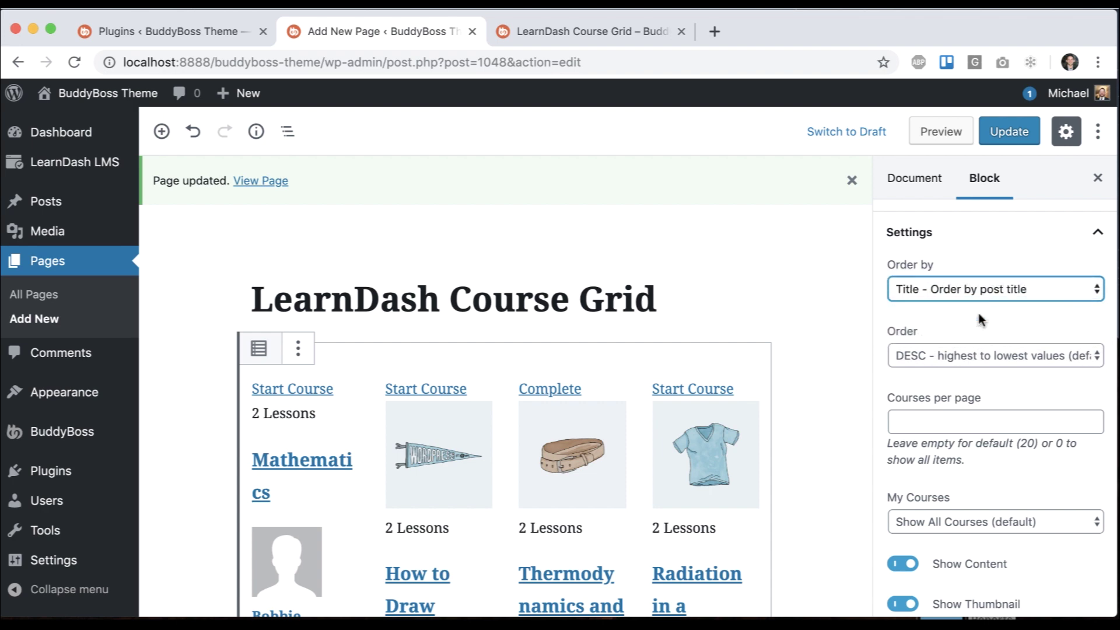
{"action": "left_click", "coordinate": [975, 350]}
{"action": "left_click", "coordinate": [960, 367]}
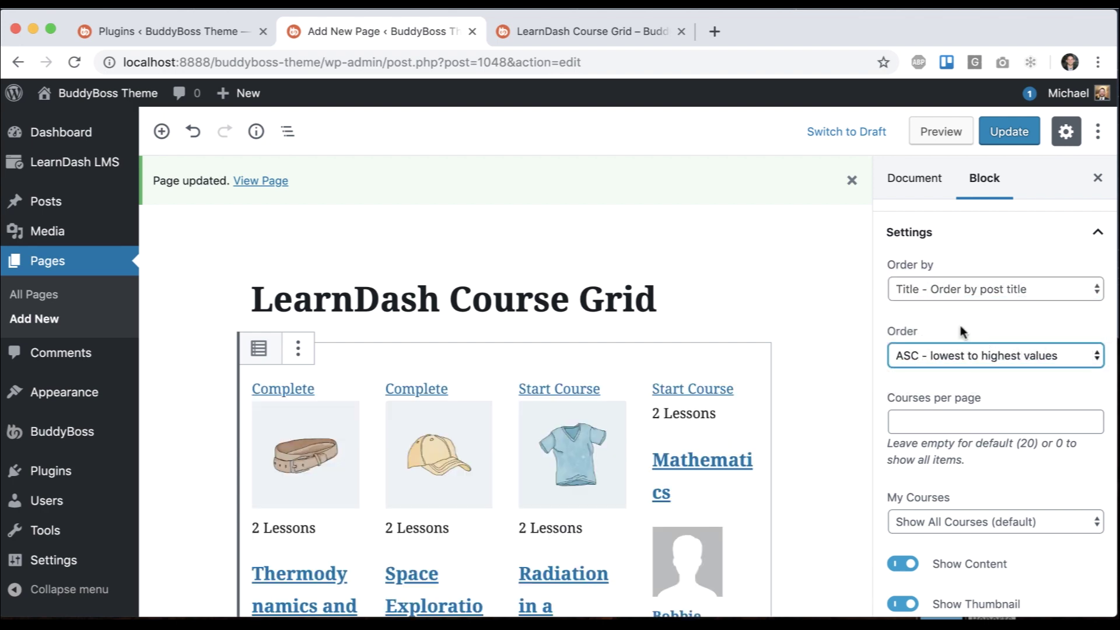
Update the page and reload the live grid to confirm the alphabetical course order
{"action": "left_click", "coordinate": [1008, 131]}
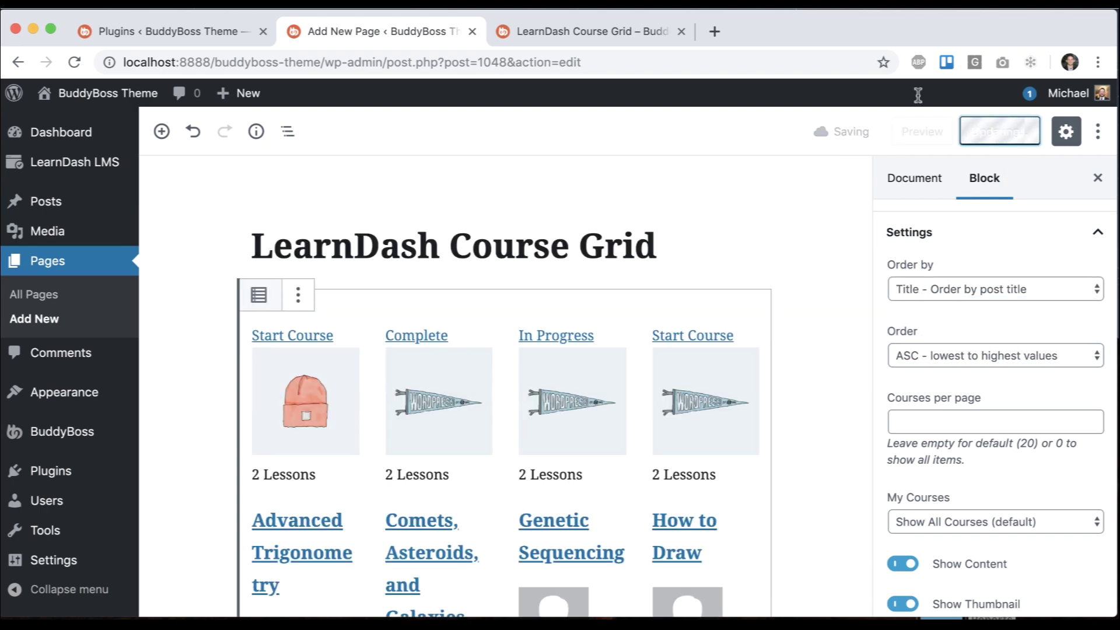
{"action": "left_click", "coordinate": [597, 27]}
{"action": "key", "text": "super+r"}
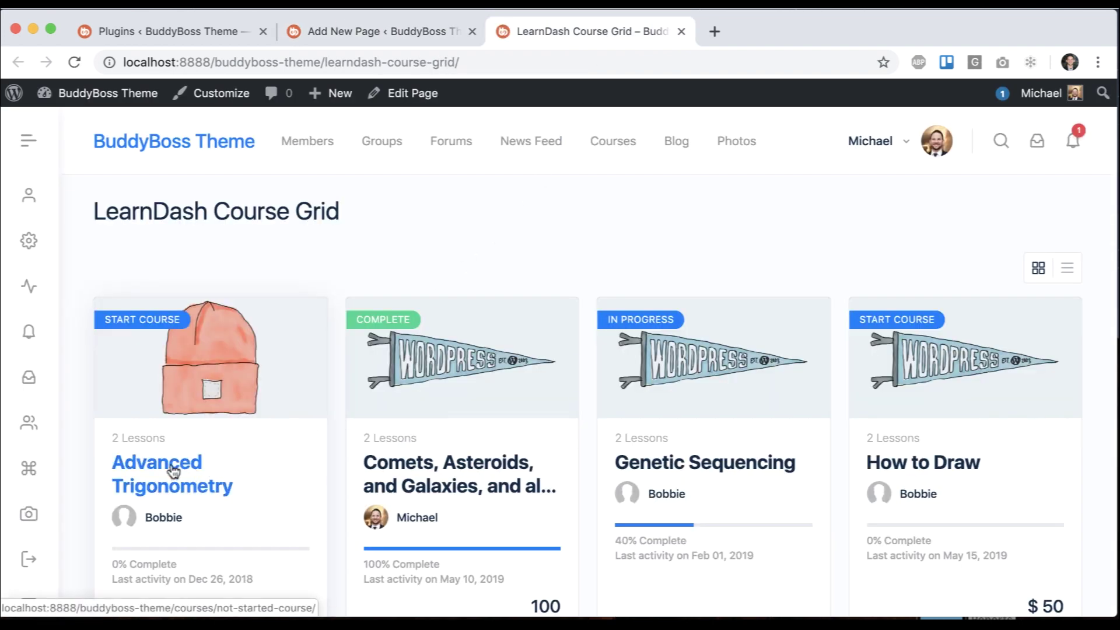
{"action": "scroll", "coordinate": [877, 445], "scroll_direction": "down", "scroll_amount": 3}
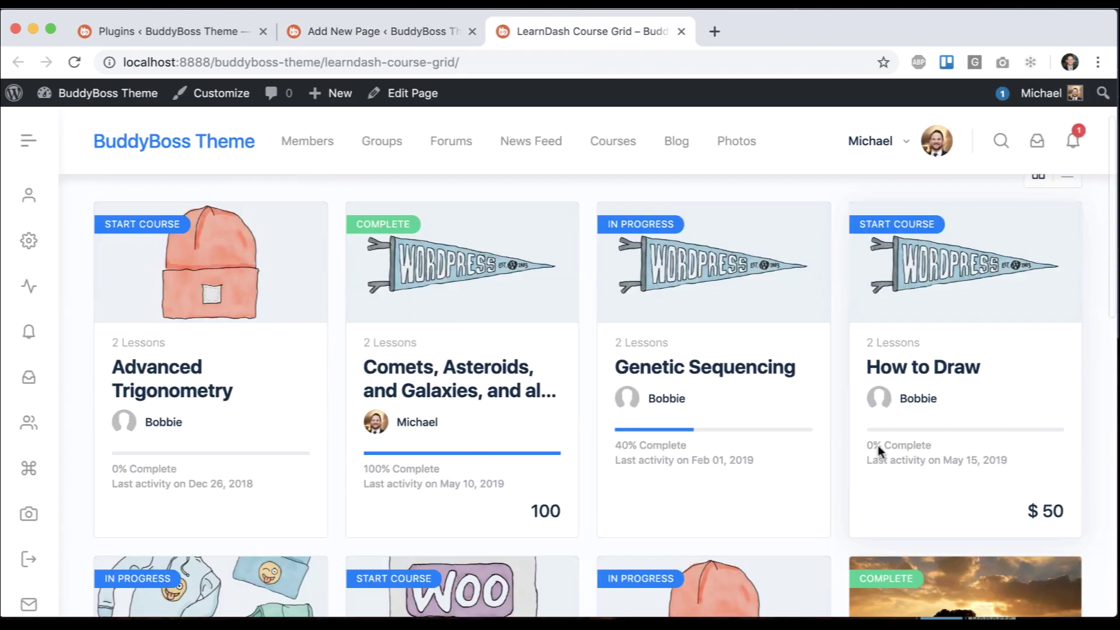
{"action": "scroll", "coordinate": [878, 446], "scroll_direction": "down", "scroll_amount": 5}
{"action": "scroll", "coordinate": [877, 446], "scroll_direction": "up", "scroll_amount": 10}
{"action": "left_click", "coordinate": [411, 35]}
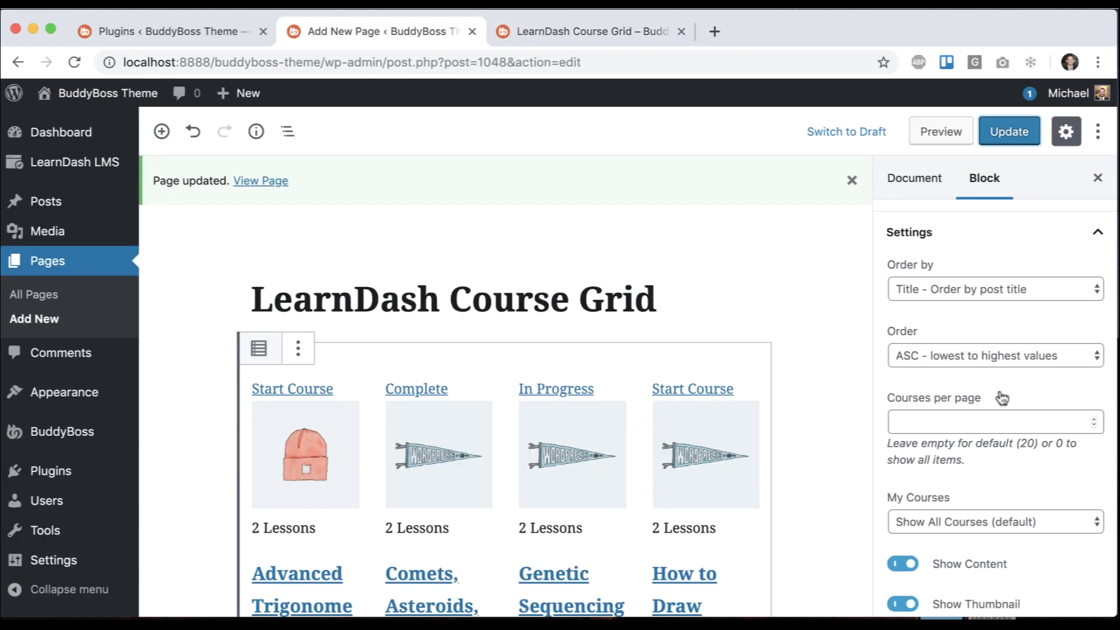
{"action": "scroll", "coordinate": [1001, 396], "scroll_direction": "down", "scroll_amount": 8}
{"action": "left_click", "coordinate": [965, 394]}
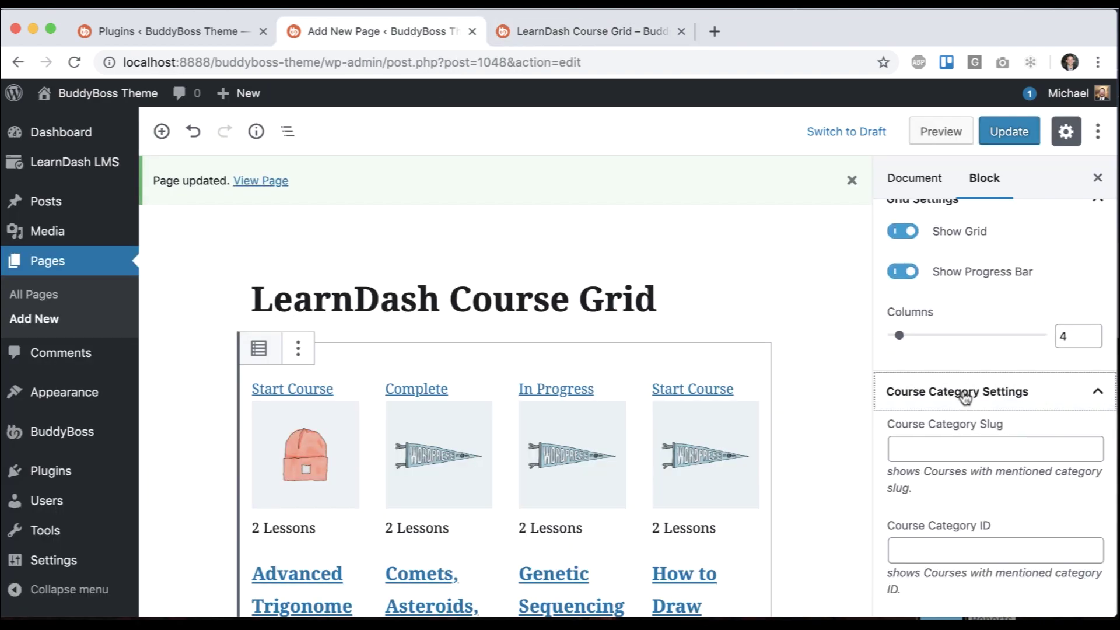
{"action": "left_click", "coordinate": [1019, 402]}
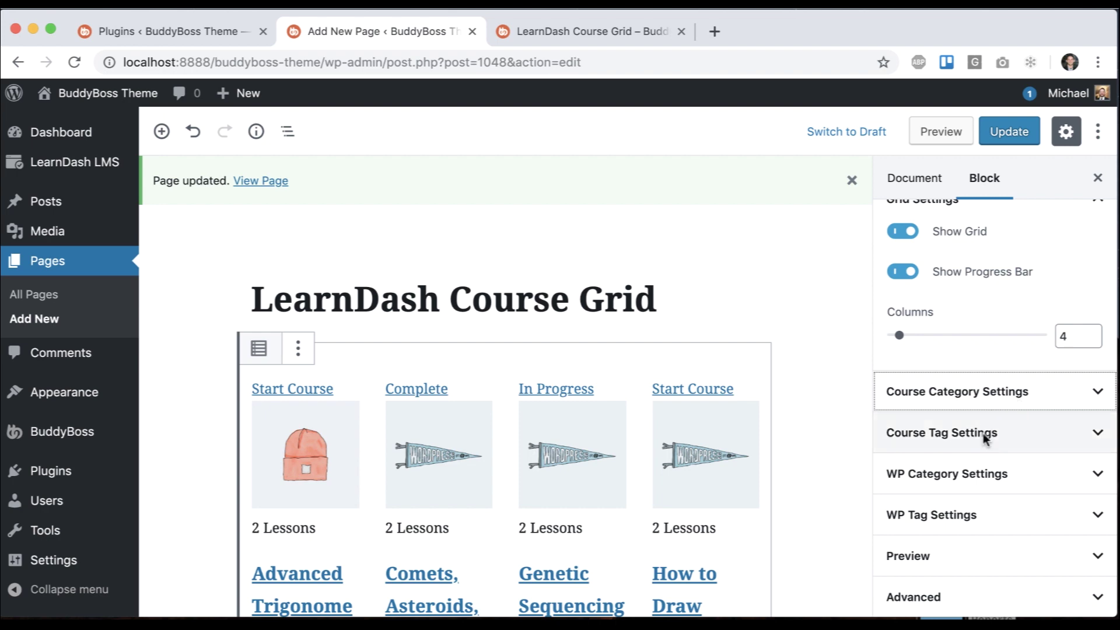
{"action": "scroll", "coordinate": [952, 530], "scroll_direction": "up", "scroll_amount": 6}
{"action": "left_click", "coordinate": [998, 394]}
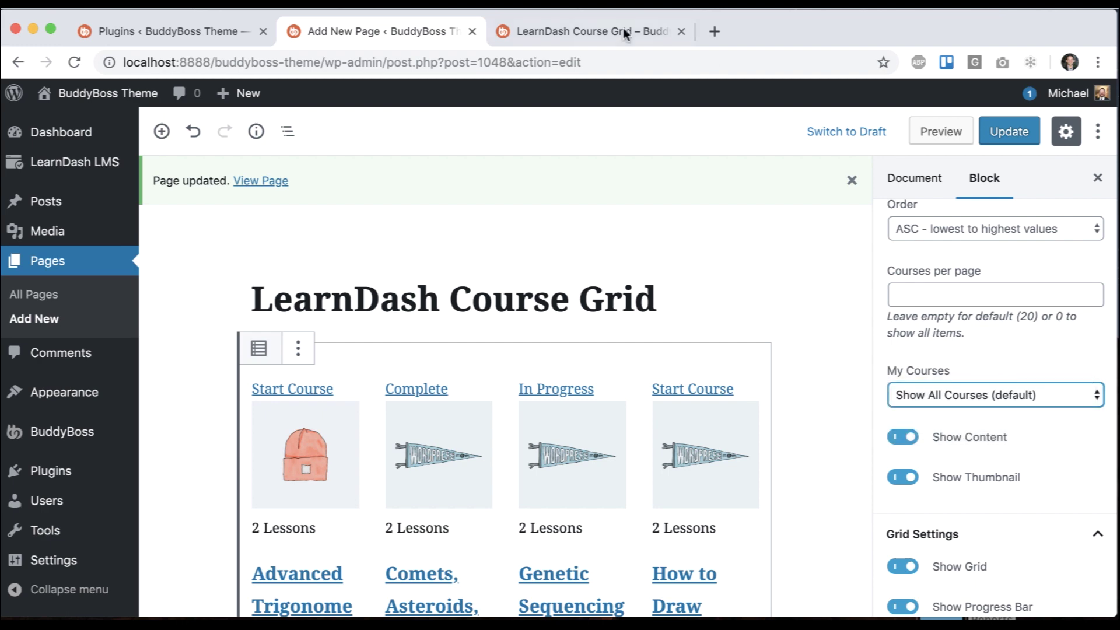
{"action": "left_click", "coordinate": [560, 32]}
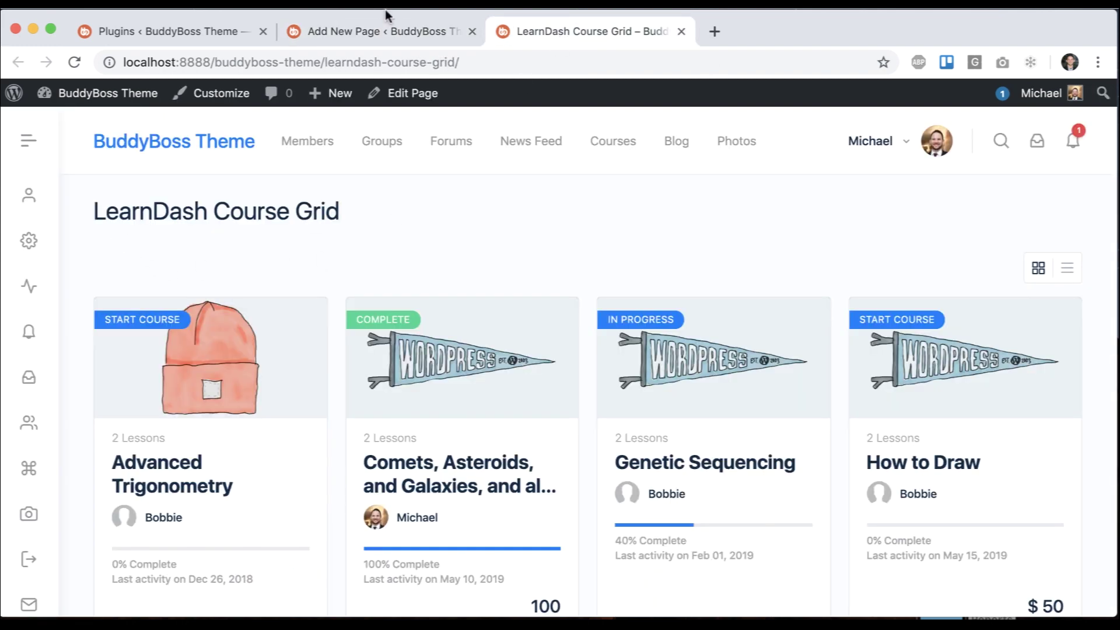
{"action": "left_click", "coordinate": [379, 31]}
{"action": "left_click", "coordinate": [980, 395]}
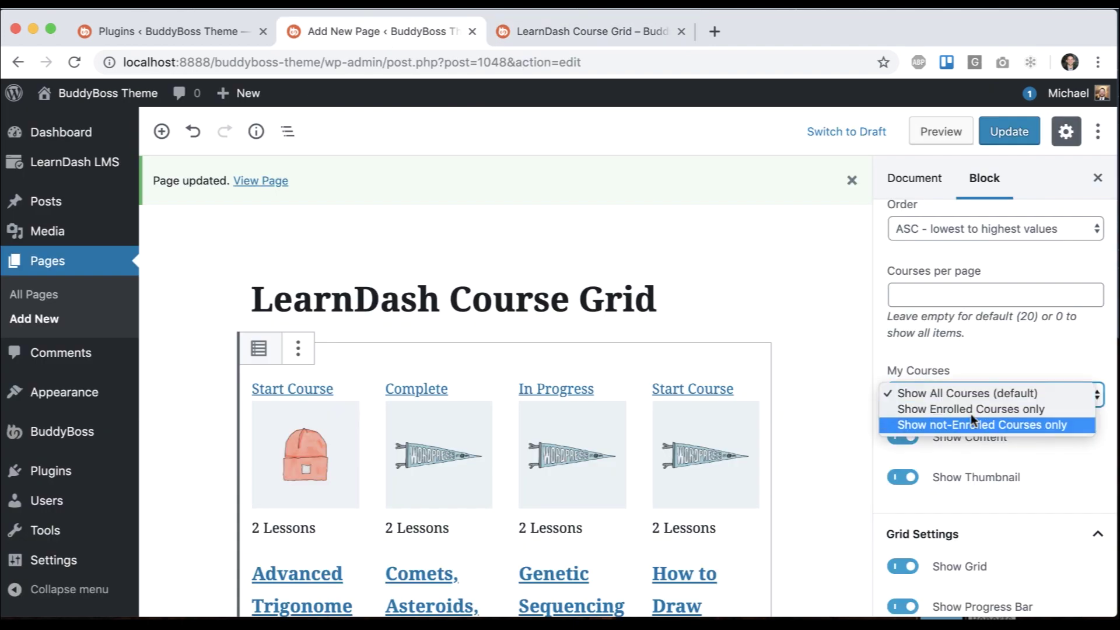
{"action": "left_click", "coordinate": [983, 345]}
{"action": "left_click", "coordinate": [591, 33]}
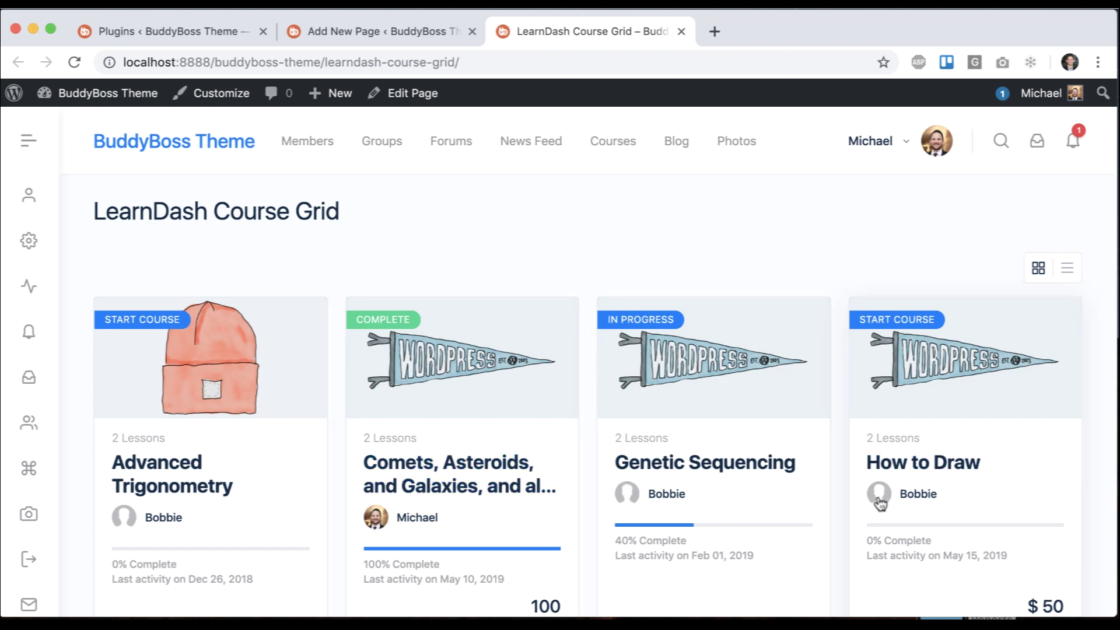
{"action": "left_click", "coordinate": [421, 30]}
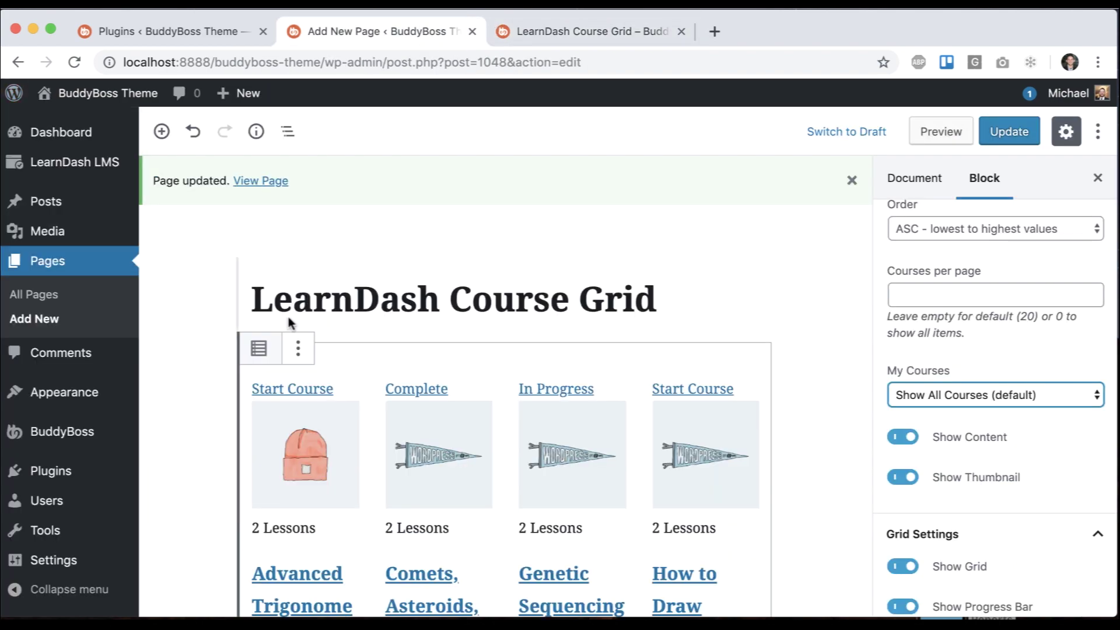
Set Course Author to Off in BuddyBoss Theme Options > LearnDash, save, and reload the live course grid page
{"action": "scroll", "coordinate": [212, 384], "scroll_direction": "down", "scroll_amount": 1}
{"action": "mouse_move", "coordinate": [64, 432]}
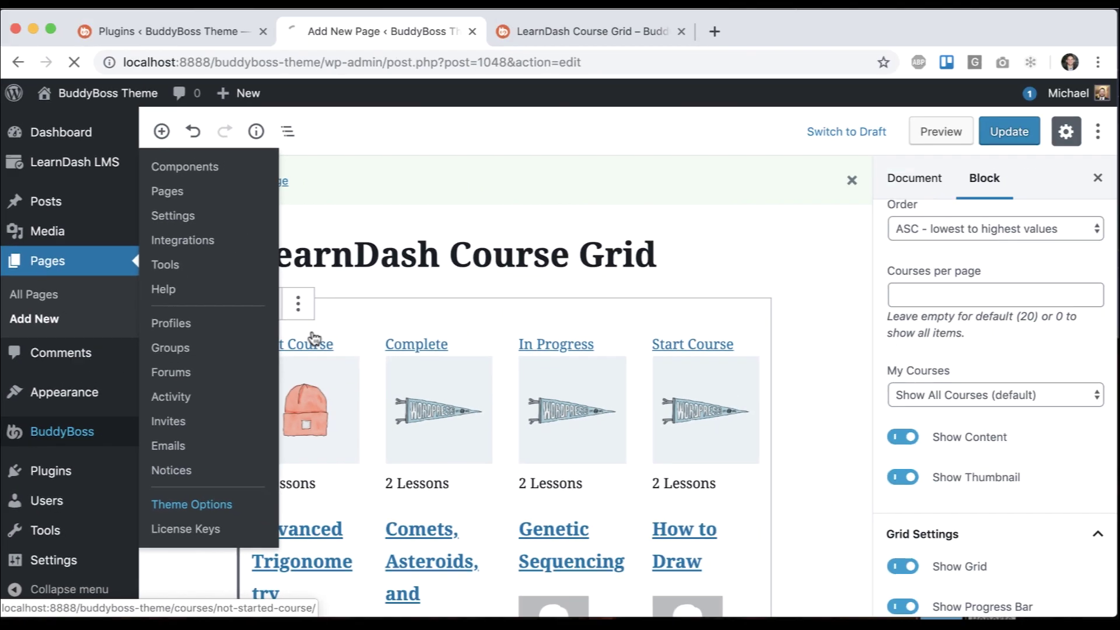
{"action": "left_click", "coordinate": [344, 516]}
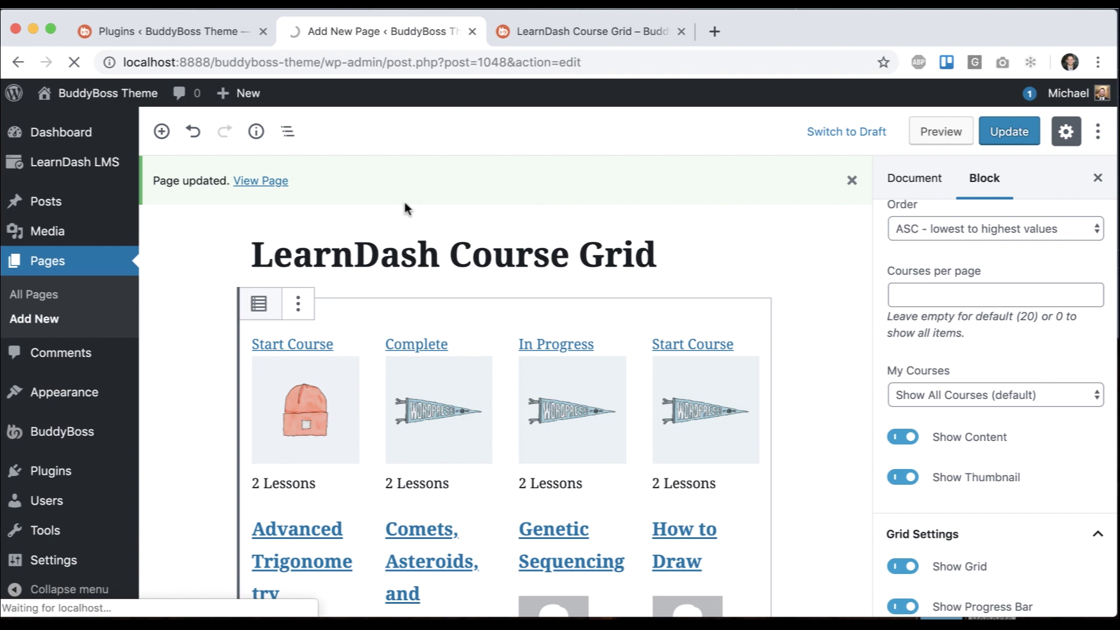
{"action": "scroll", "coordinate": [370, 319], "scroll_direction": "down", "scroll_amount": 5}
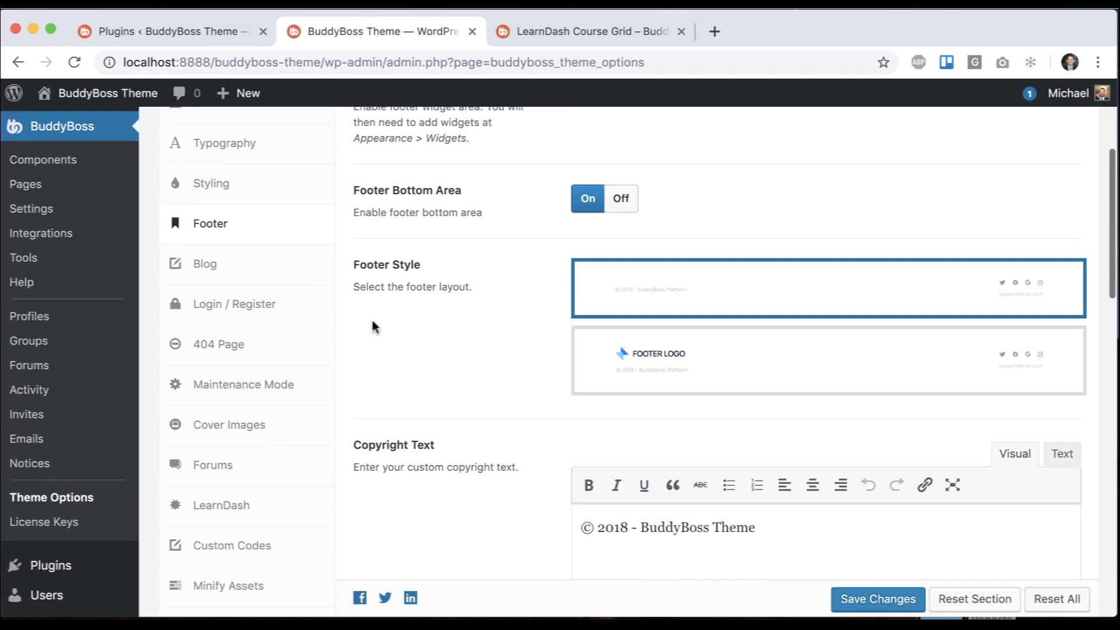
{"action": "left_click", "coordinate": [267, 524]}
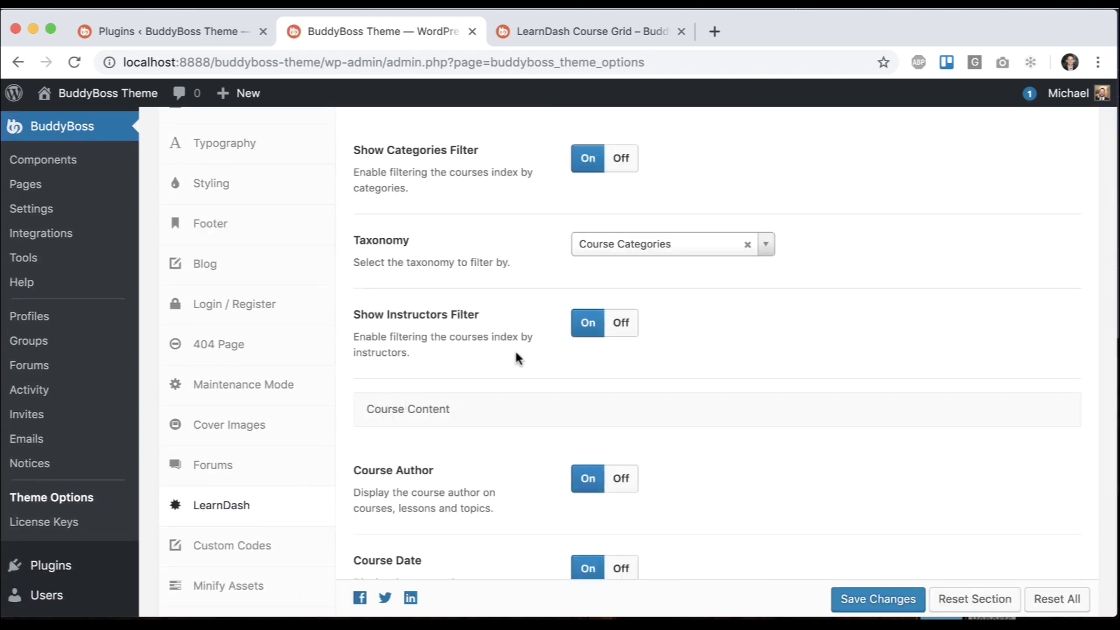
{"action": "scroll", "coordinate": [525, 350], "scroll_direction": "down", "scroll_amount": 2}
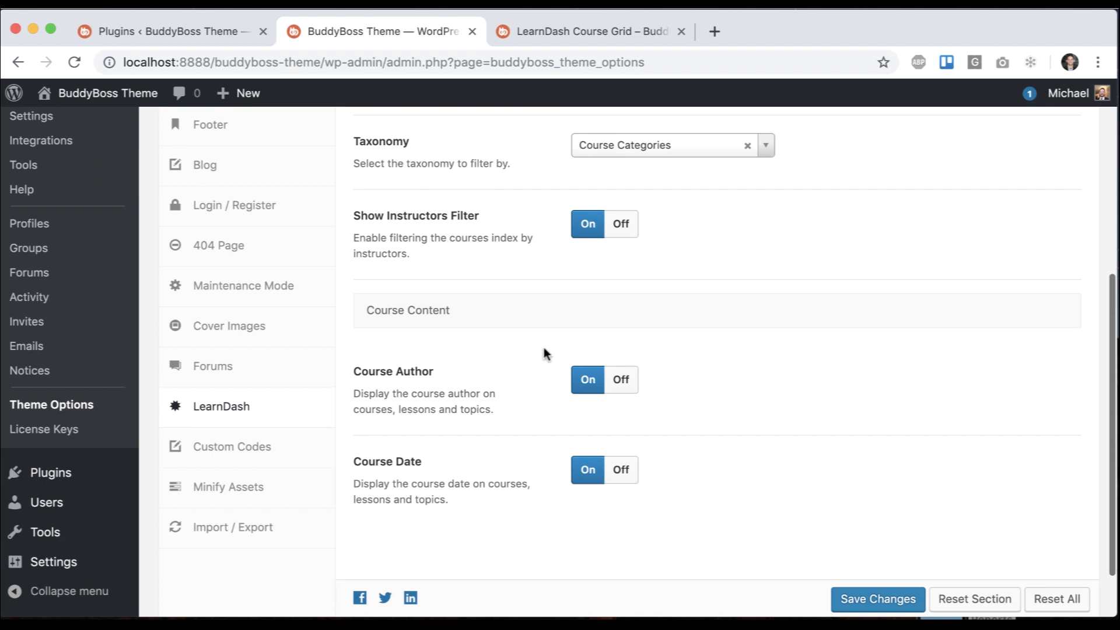
{"action": "left_click", "coordinate": [620, 380]}
{"action": "left_click", "coordinate": [860, 598]}
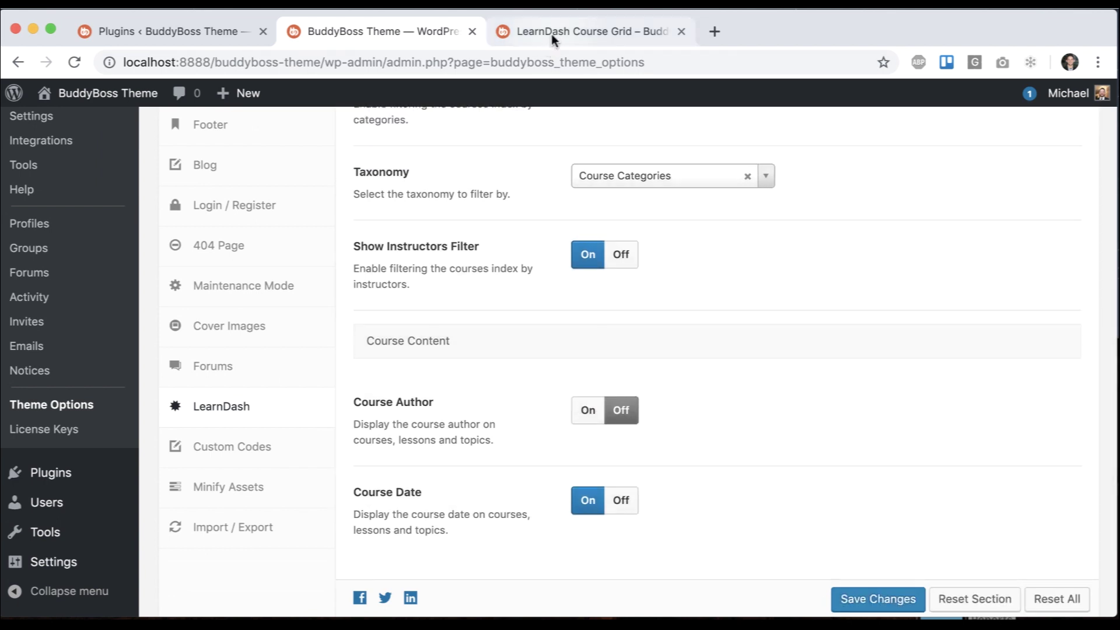
{"action": "left_click", "coordinate": [551, 32]}
{"action": "key", "text": "super+r"}
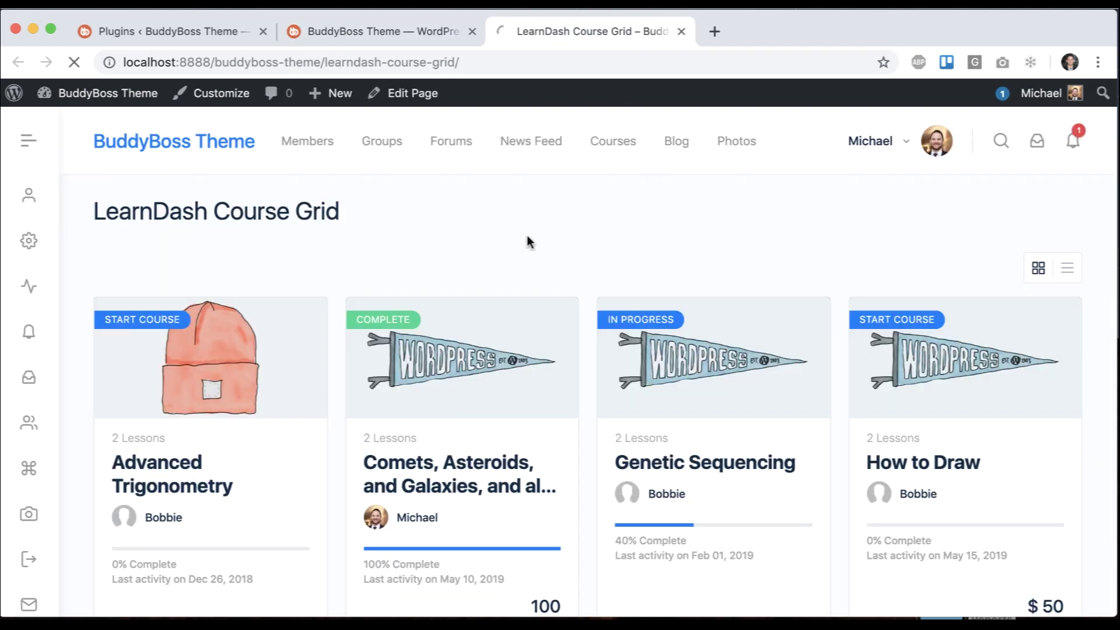